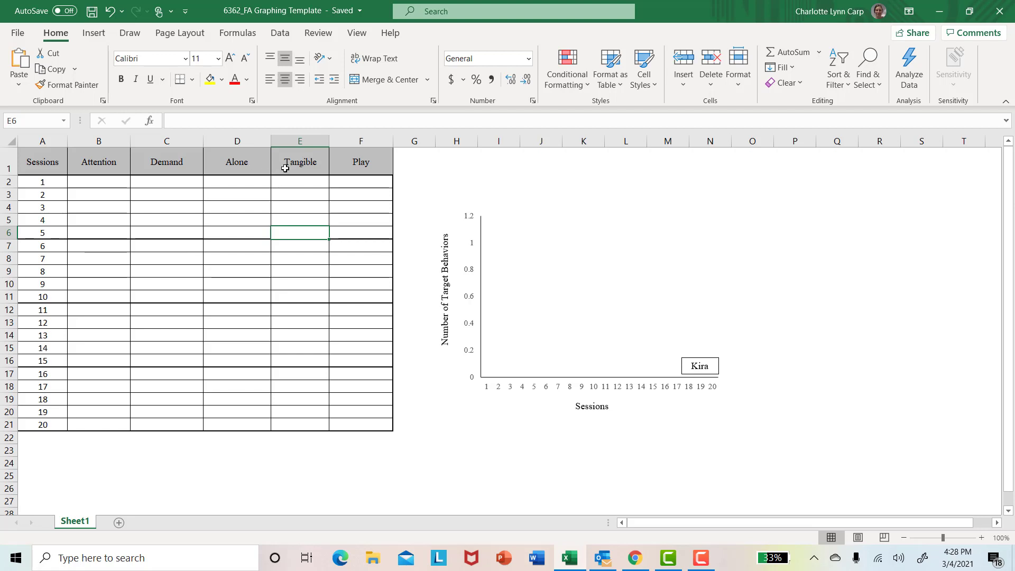
- Enter 1 for session 1 under Demand and 6 for session 2 under Attention
click(373, 159)
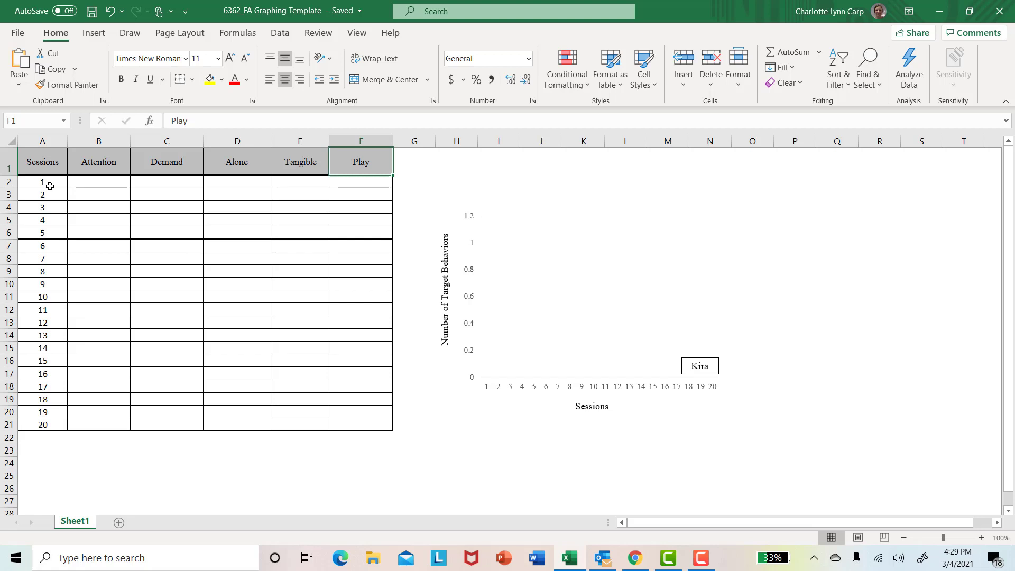
click(139, 181)
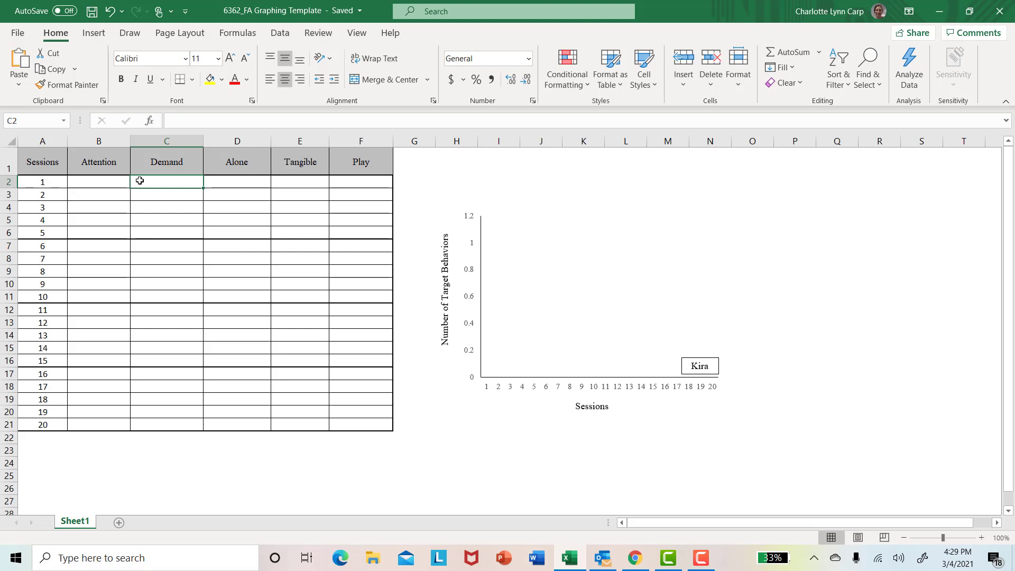
text(1)
key(Return)
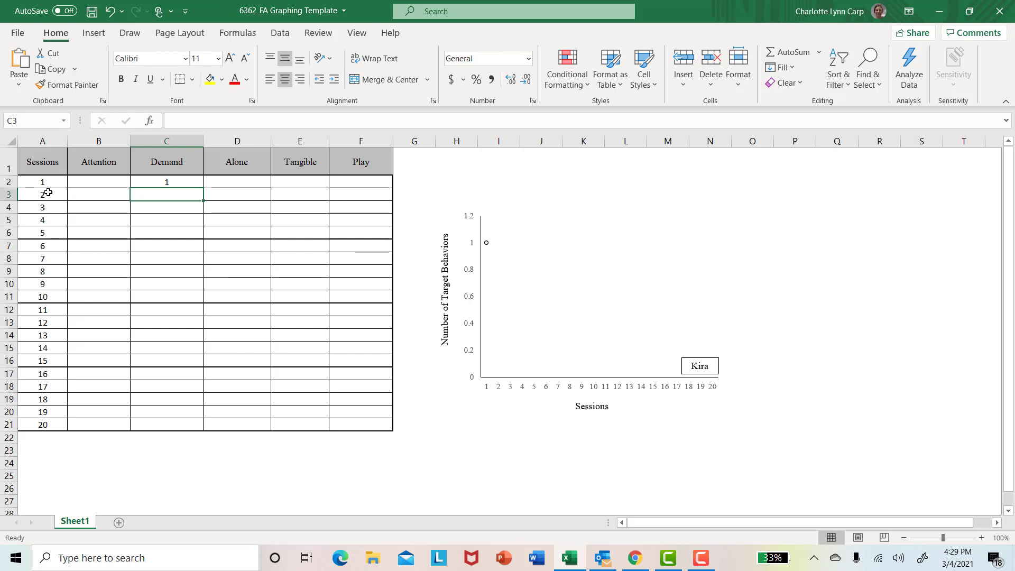
click(85, 198)
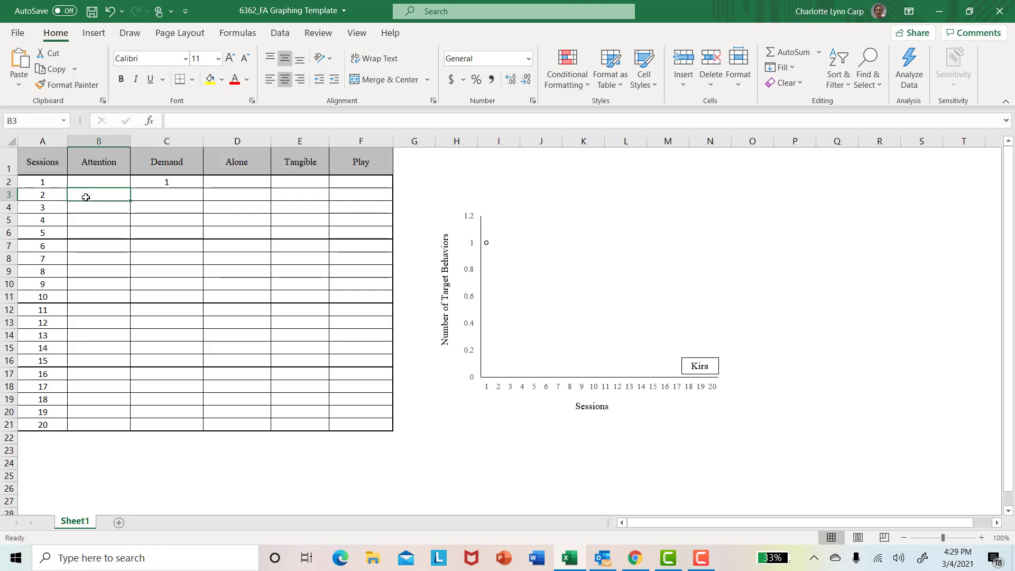
text(6)
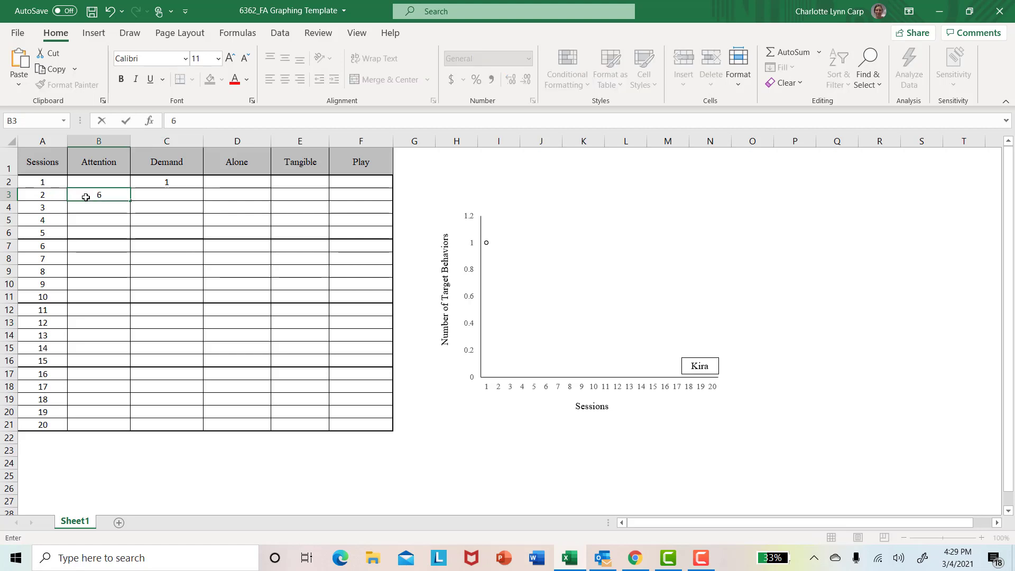
key(Return)
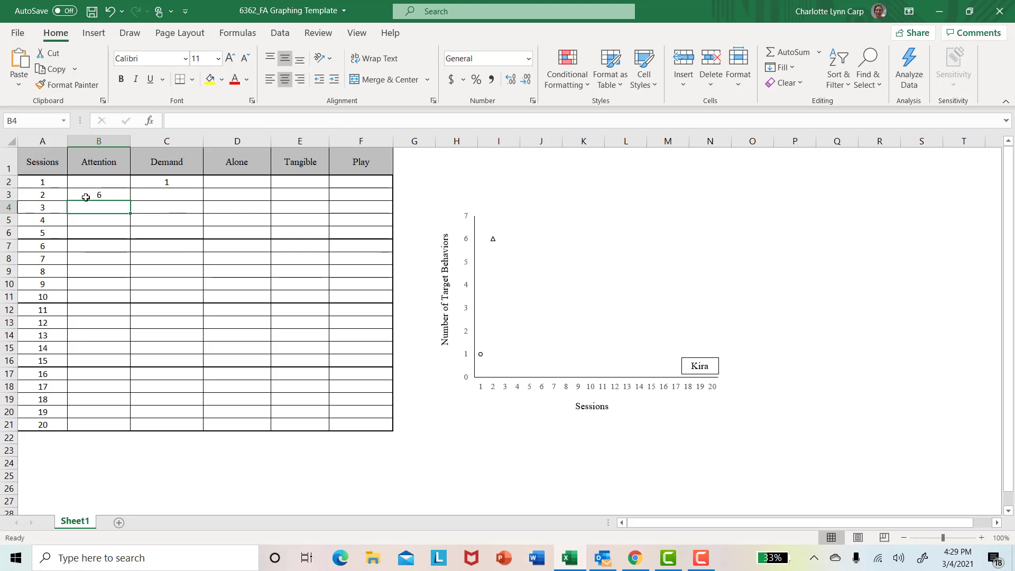
- Record 0 for session 3 in the Play column
key(Right)
key(Right)
key(Right)
key(Right)
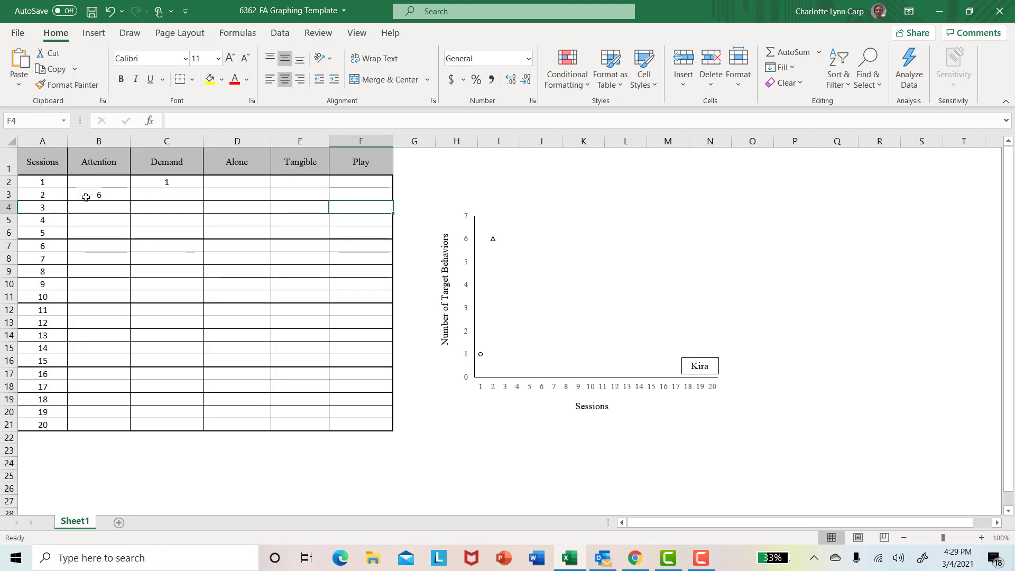
text(0)
key(Return)
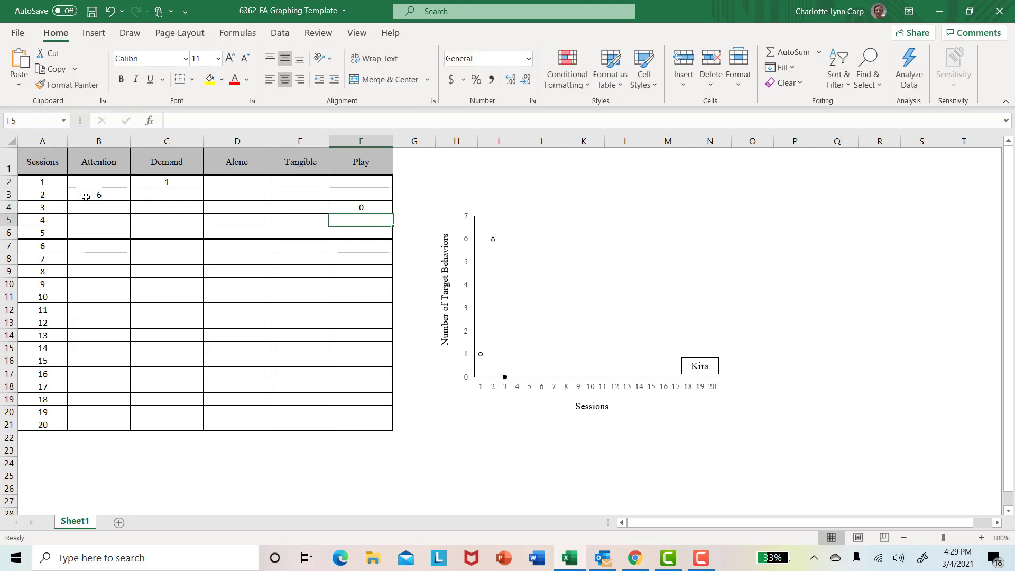
- Enter 1 for session 4 under Alone and 2 for session 5 under Tangible
key(Left)
key(Left)
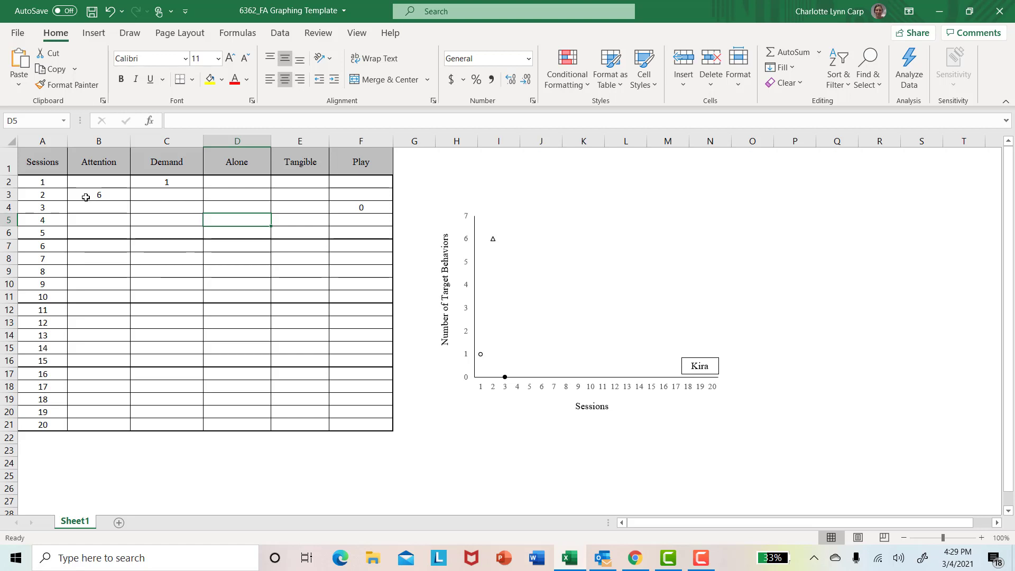
text(1)
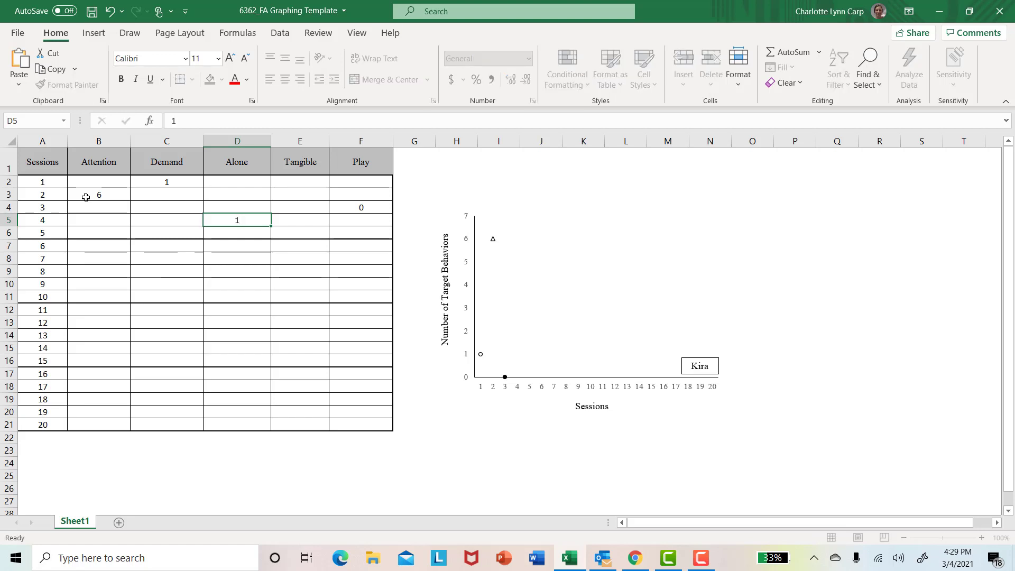
key(Return)
key(Right)
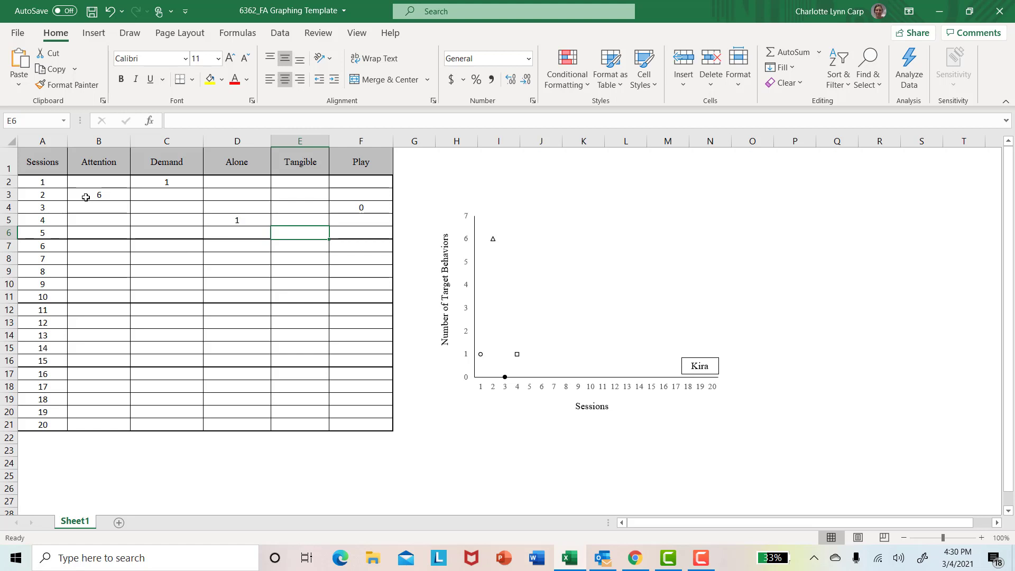
text(2)
key(Return)
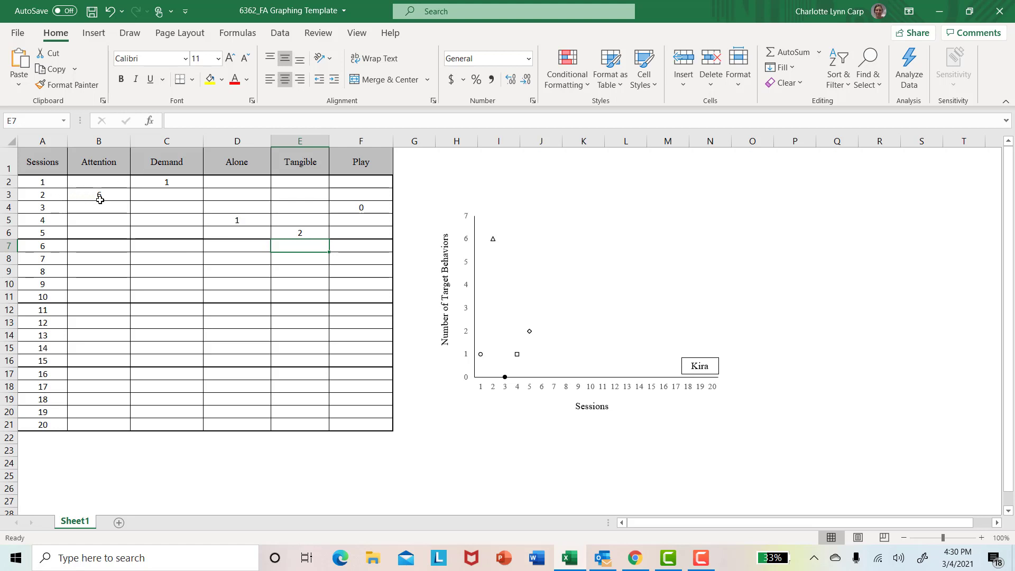
click(301, 235)
text(2)
key(Return)
- Record 0 for session 6 in the Play column
click(49, 247)
click(49, 296)
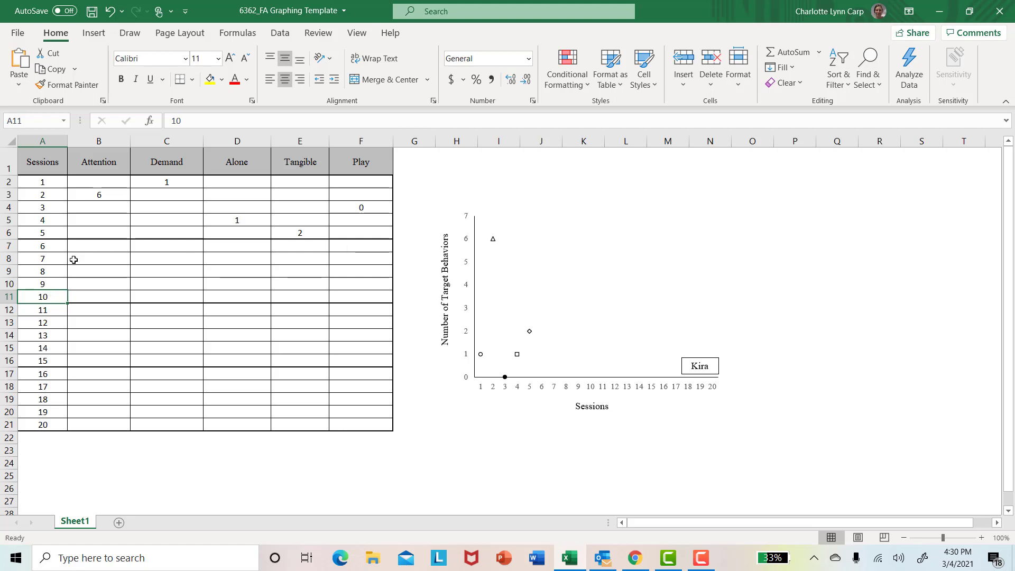
click(343, 246)
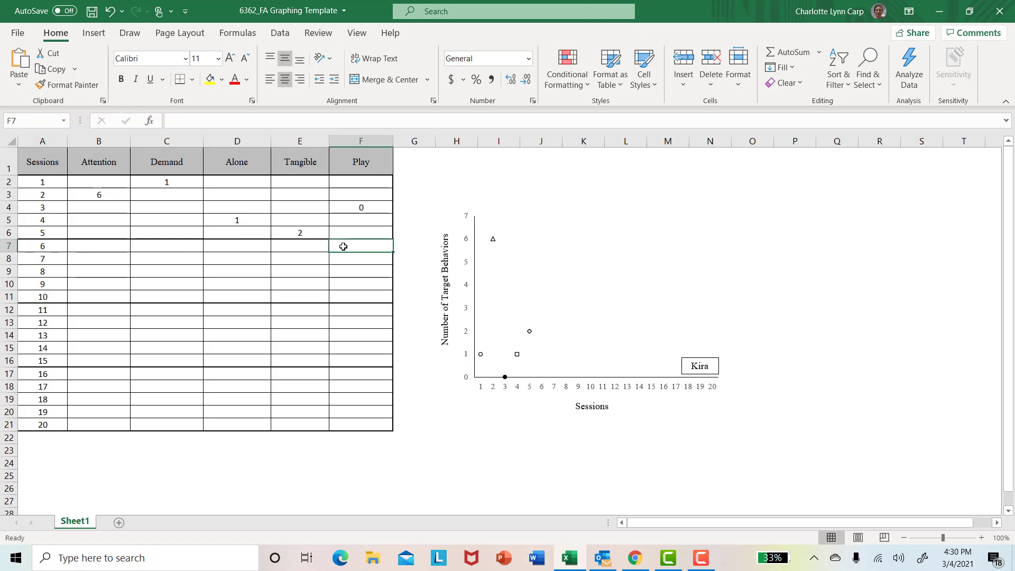
text(0)
key(Return)
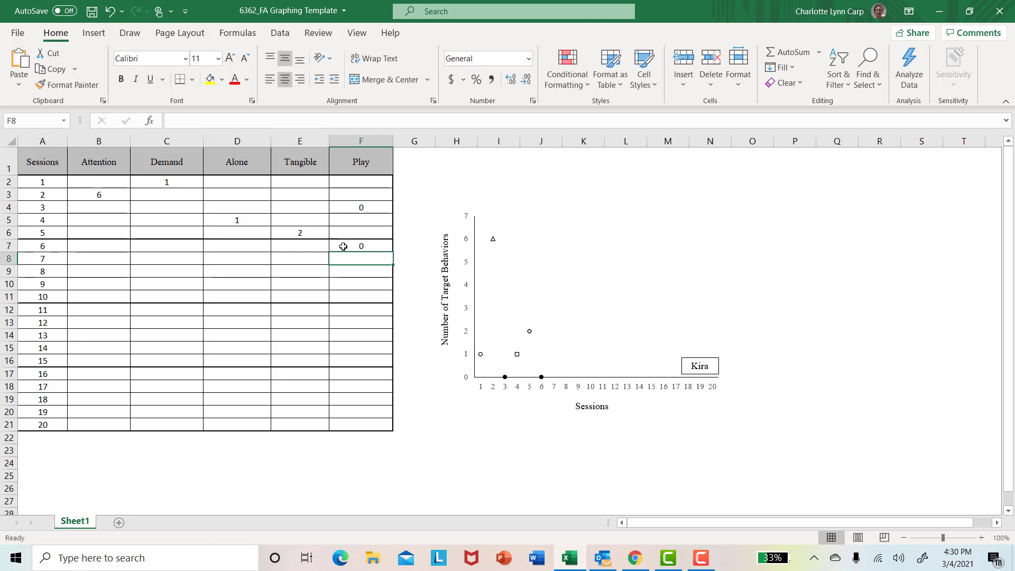
- Record 8 for session 7 in the Attention column
key(Left)
key(Left)
key(Left)
key(Left)
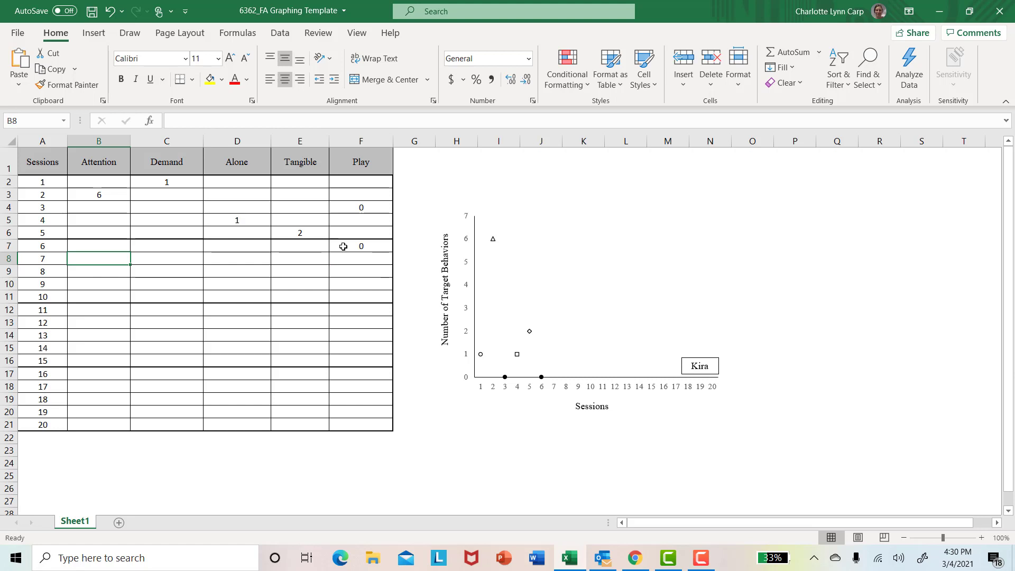
text(8)
key(Return)
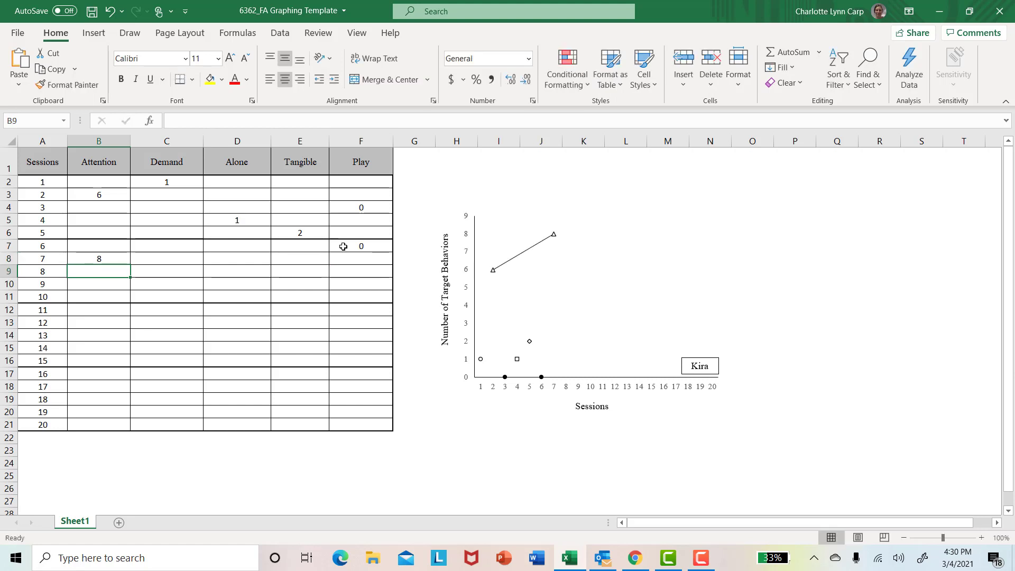
- Enter 0 for session 8 under Alone and 0 for session 9 under Tangible
key(Right)
key(Right)
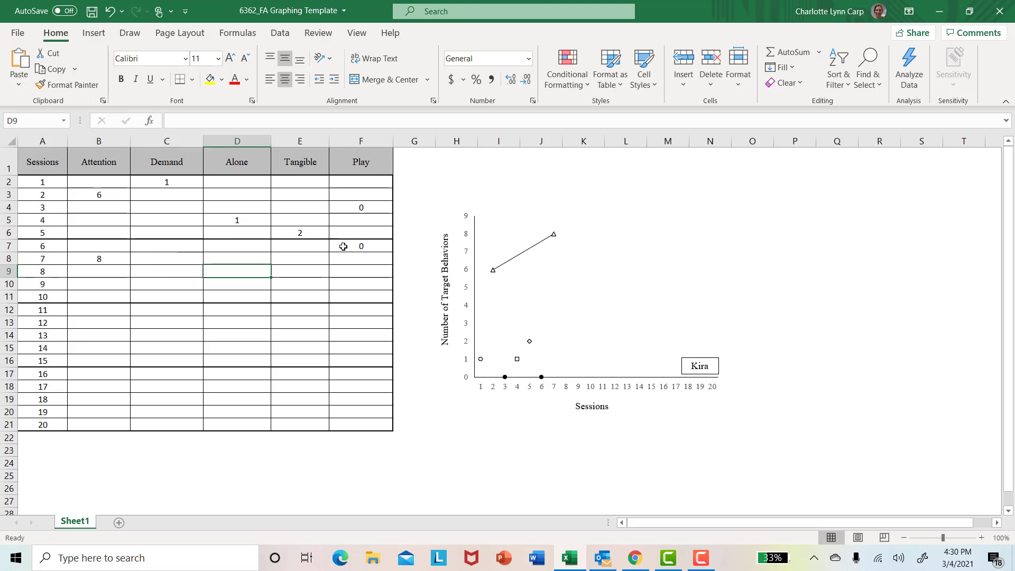
text(0)
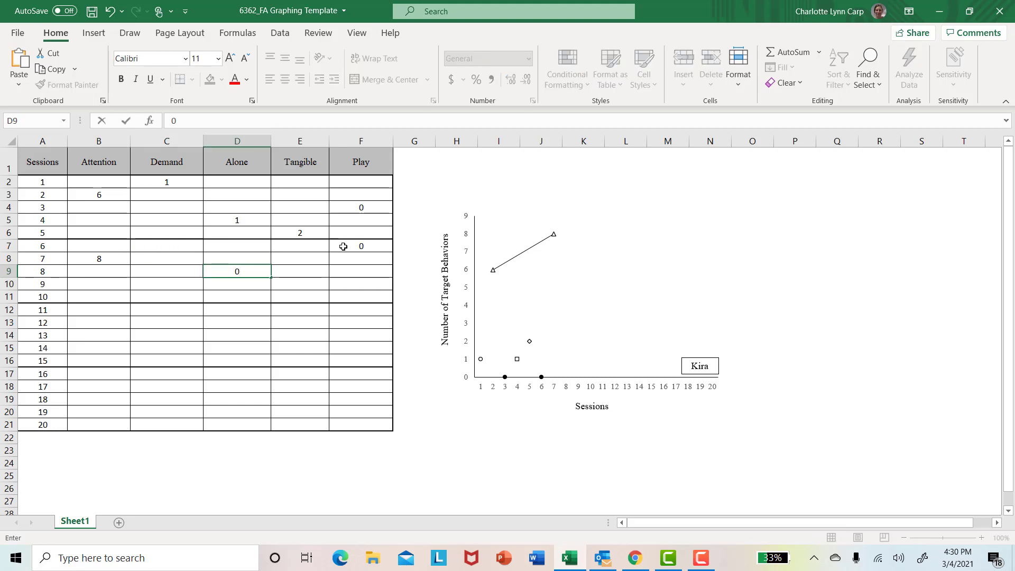
key(Return)
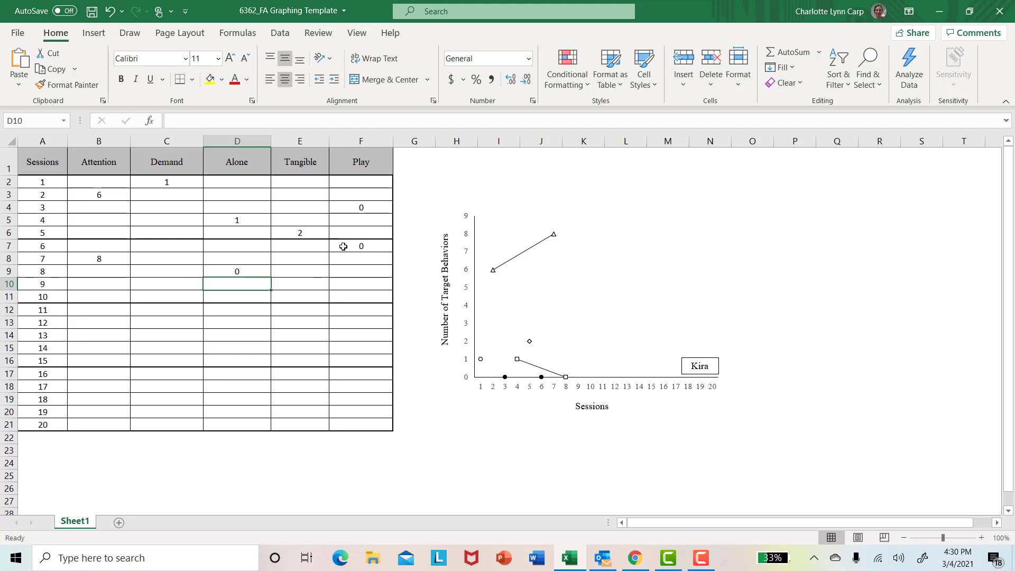
key(Right)
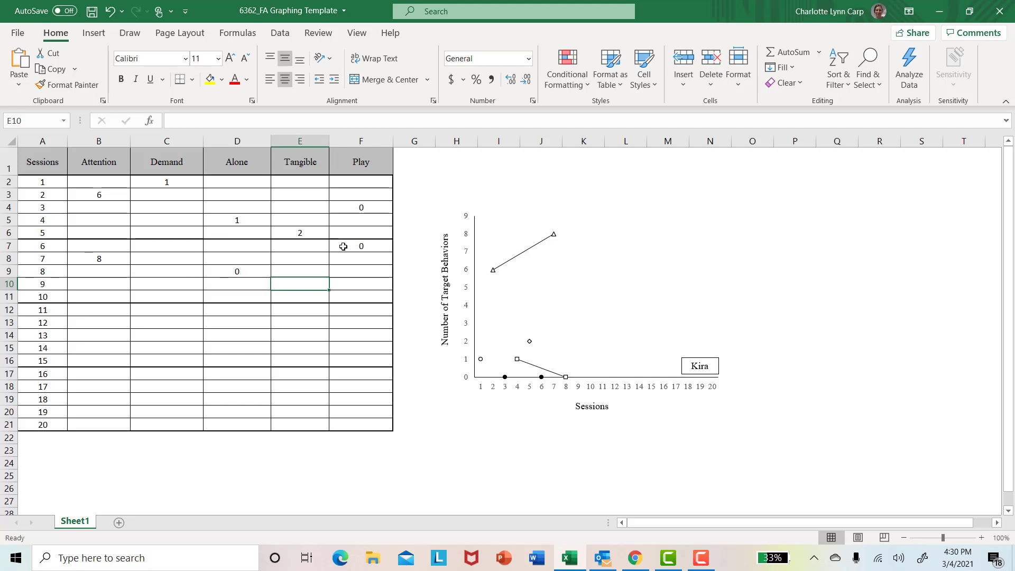
text(0)
key(Return)
- Record 0 for session 10 in the Demand column
key(Left)
key(Left)
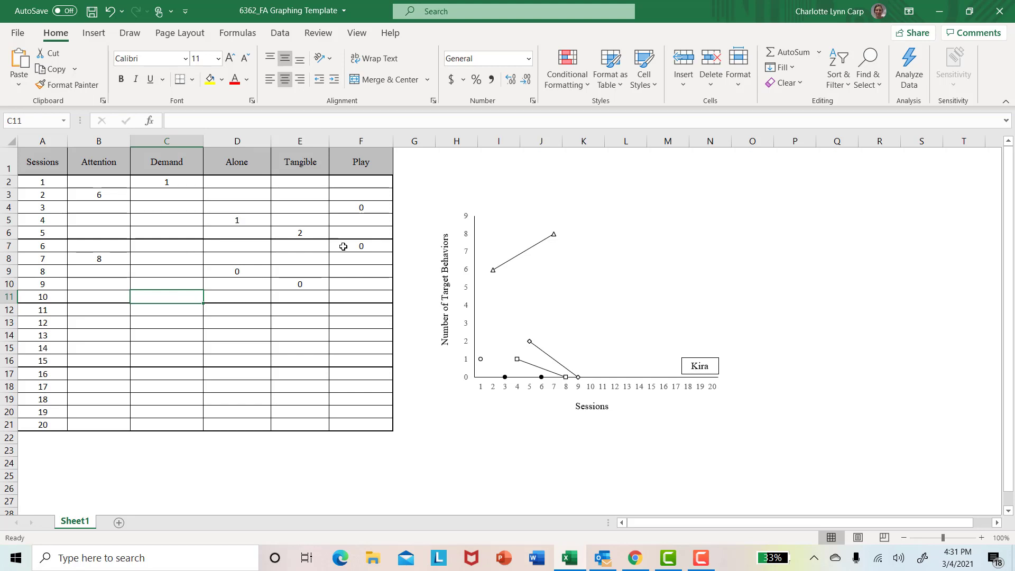
text(0)
key(Return)
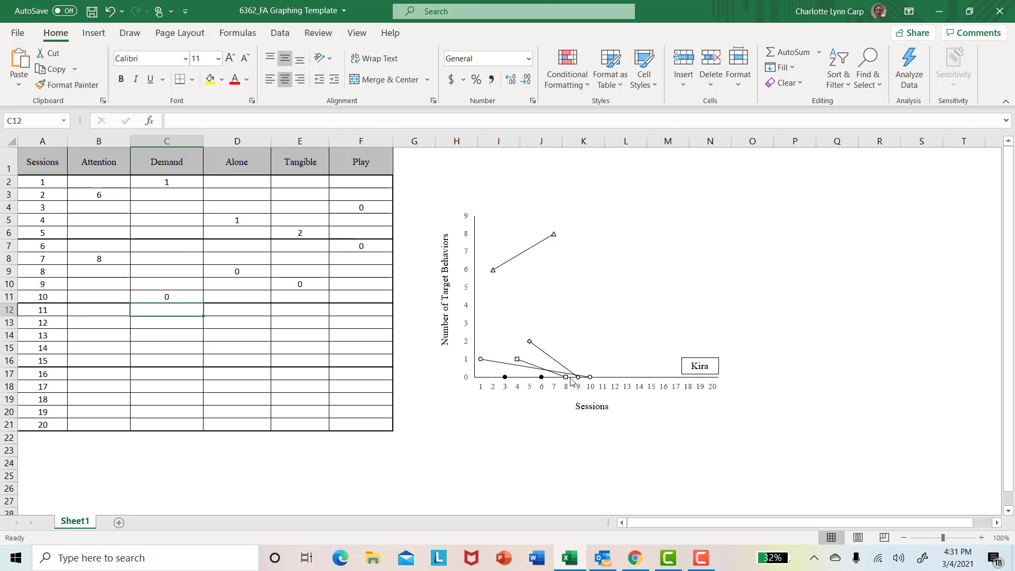
- Record 0 for session 11 in the Alone column
mouse_move(570, 382)
click(50, 309)
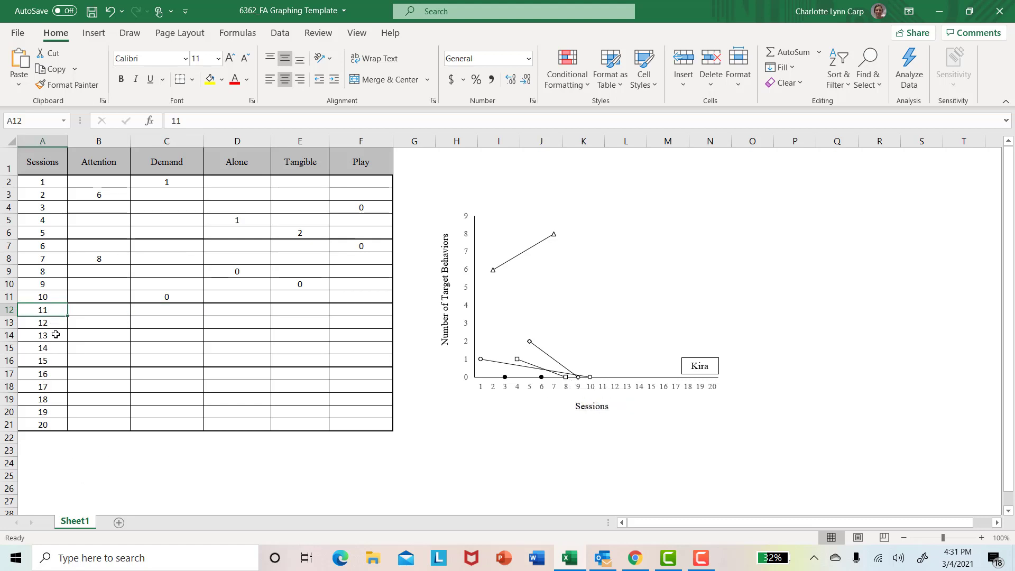
click(58, 358)
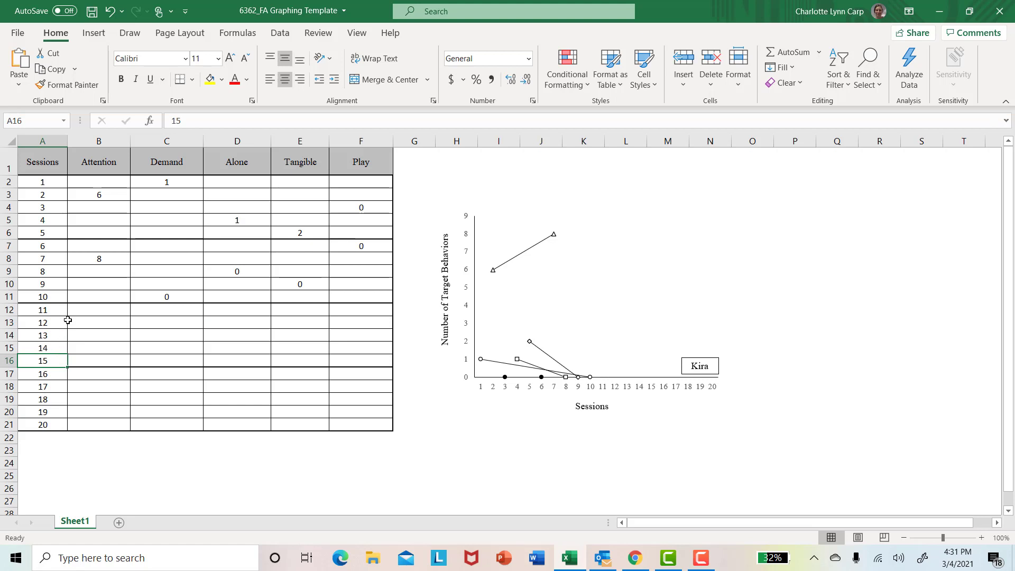
click(219, 309)
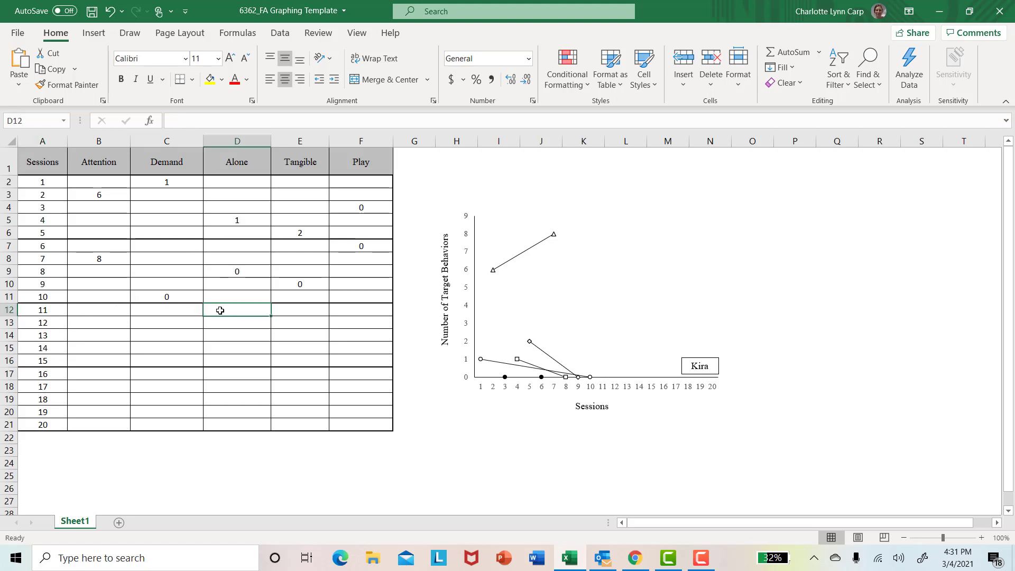
text(0)
key(Return)
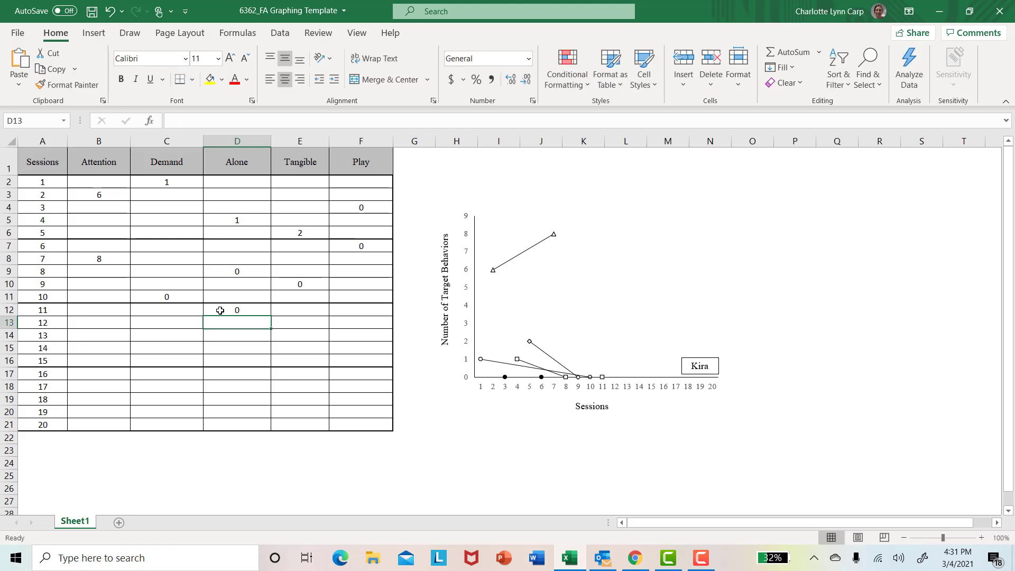
- Enter 7 for session 12 under Attention and 1 for session 13 under Demand
key(Left)
key(Left)
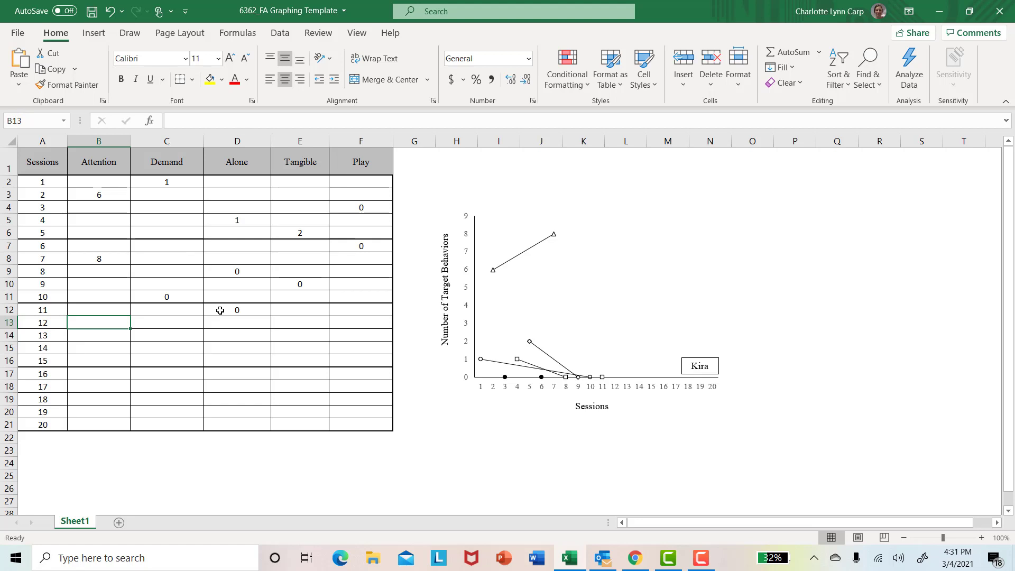
text(7)
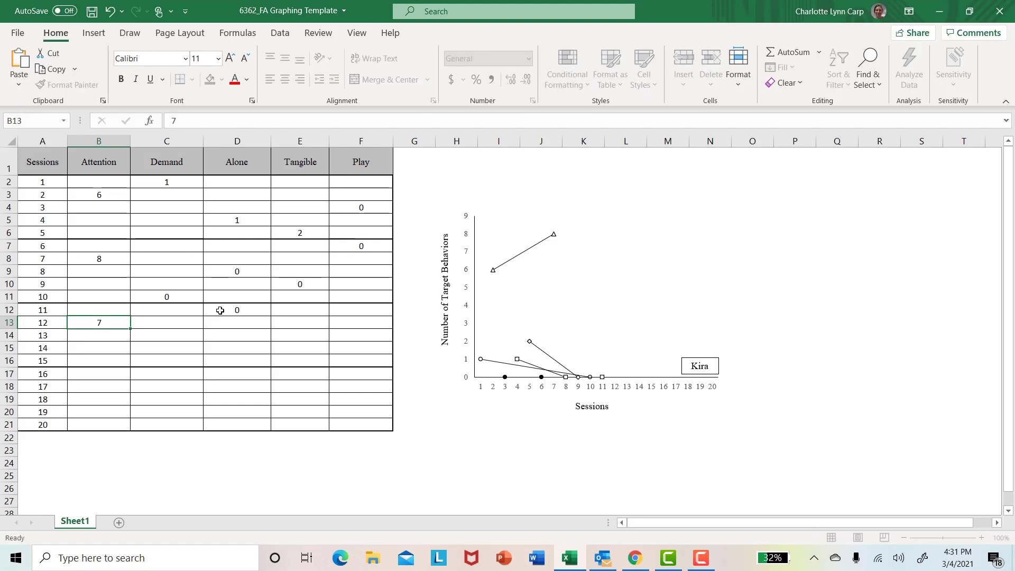
key(Return)
key(Right)
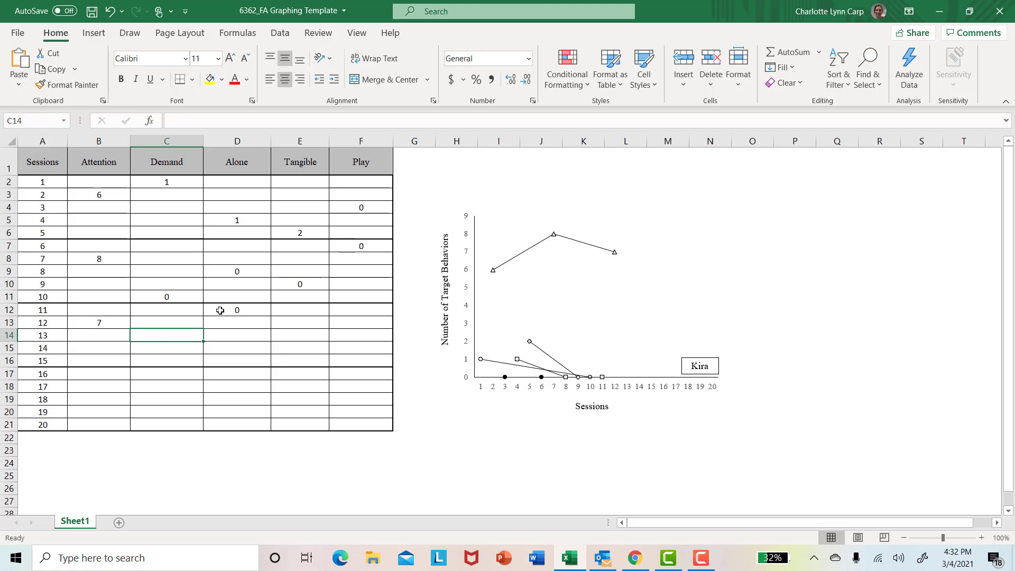
text(1)
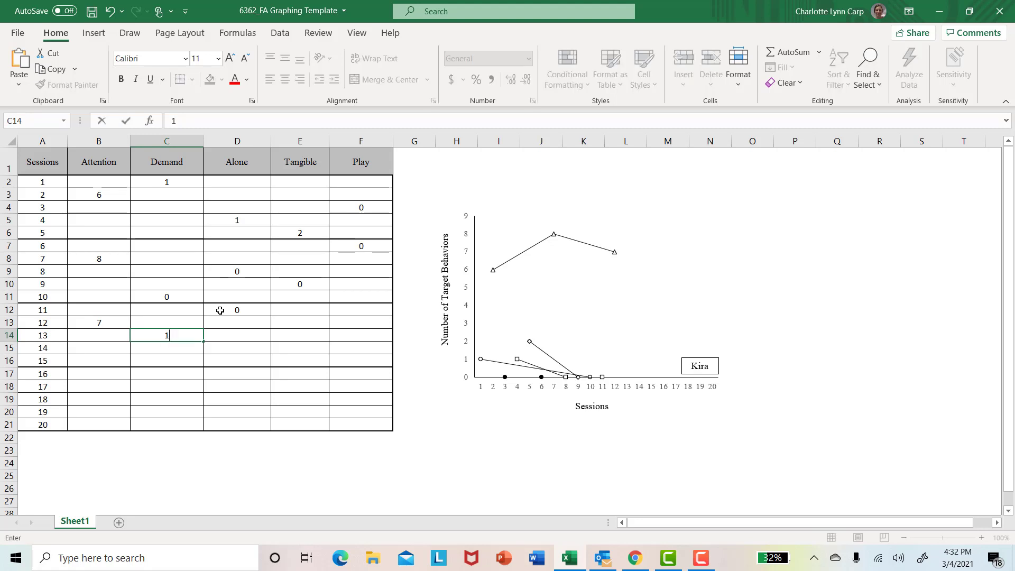
key(Return)
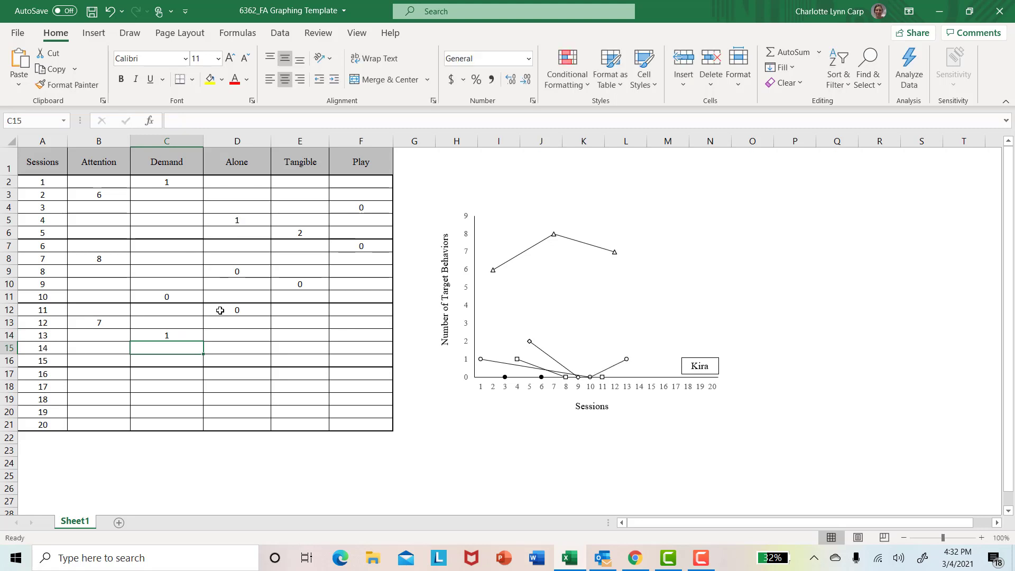
- Record 0 for session 14 in the Play column
key(Right)
key(Right)
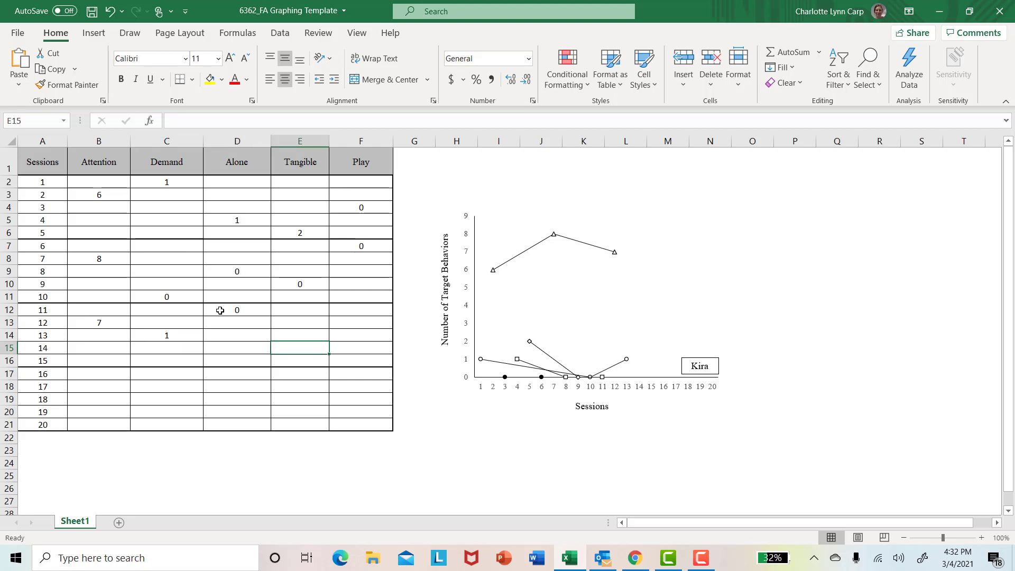
key(Right)
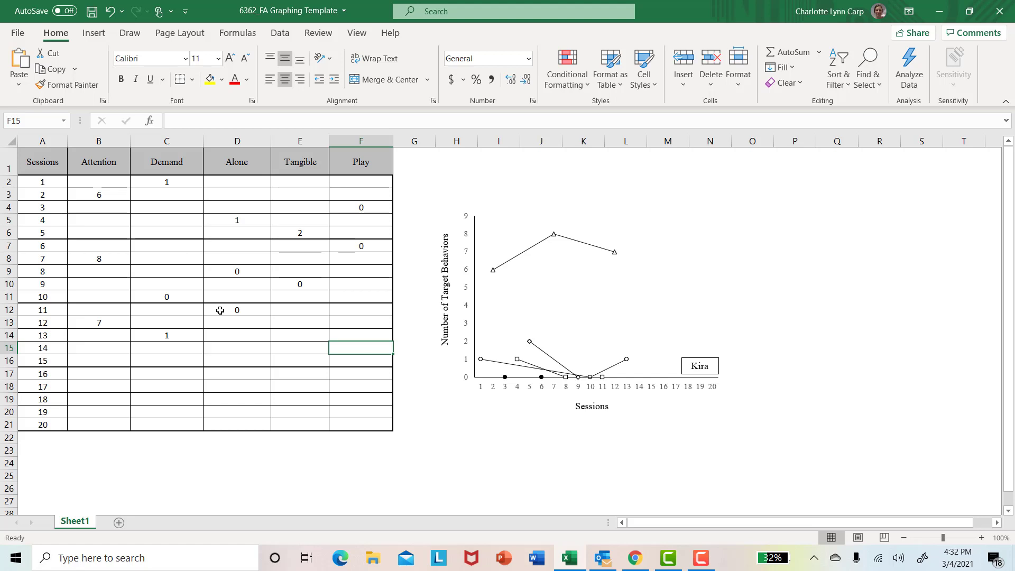
text(0)
key(Return)
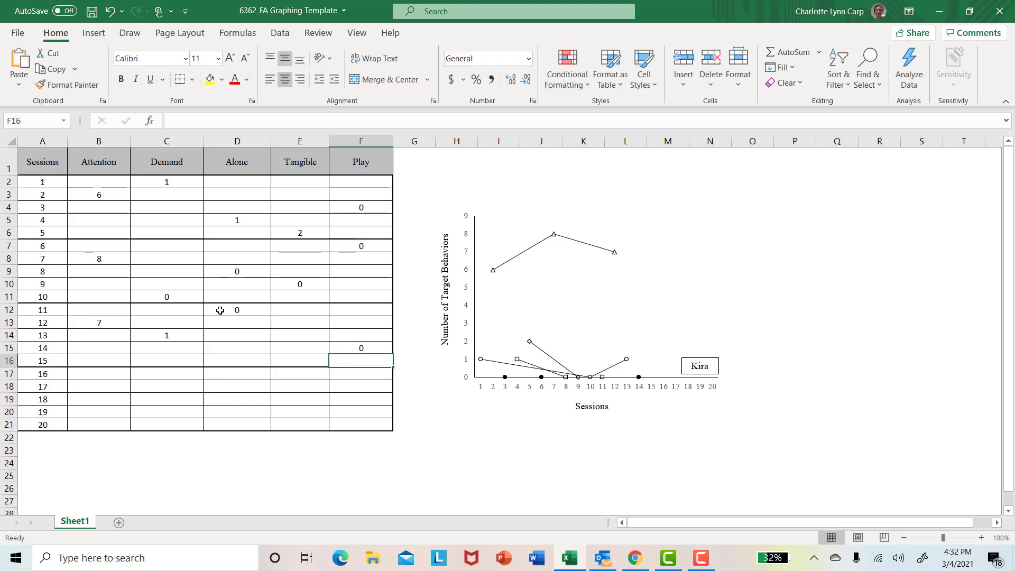
- Enter 1 for session 15 and 1 for session 16 in the Tangible column
key(Left)
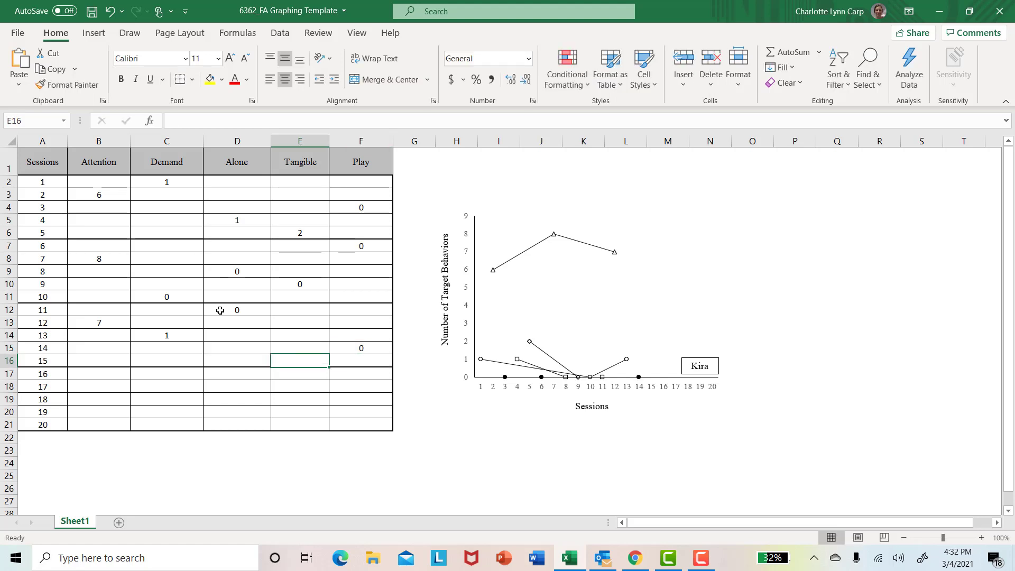
text(1)
key(Return)
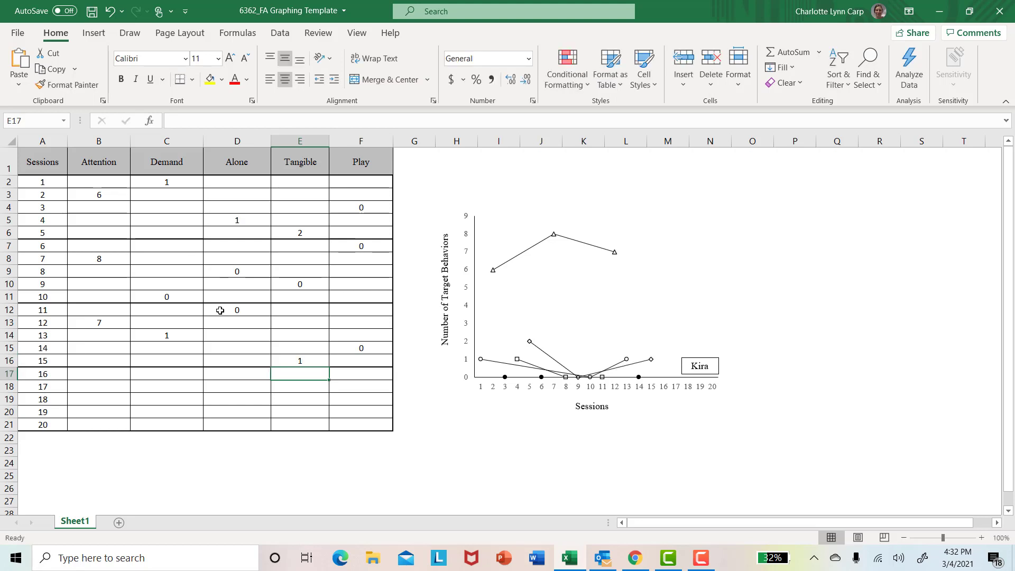
key(Left)
key(Left)
key(Left)
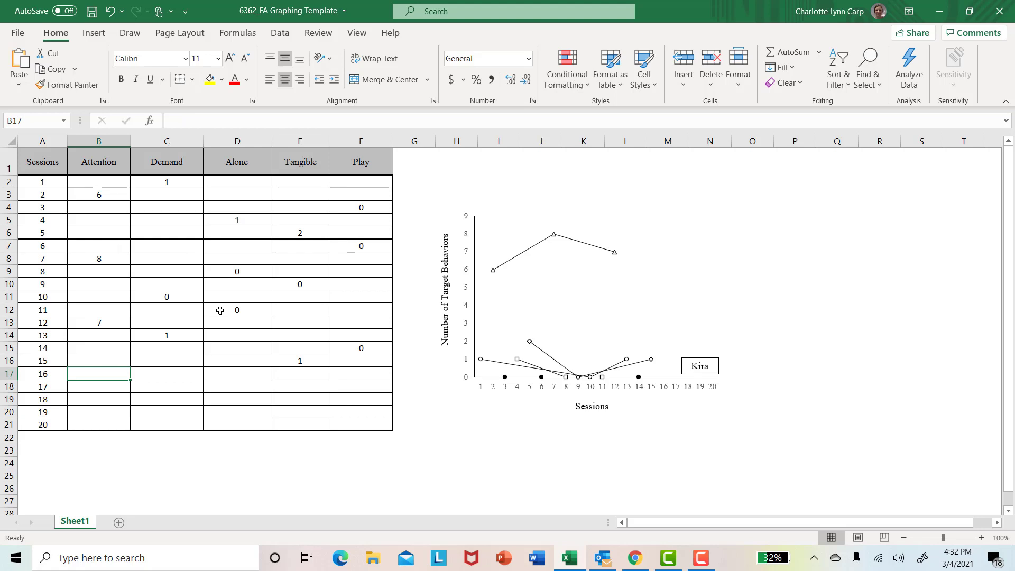
key(Right)
key(Right)
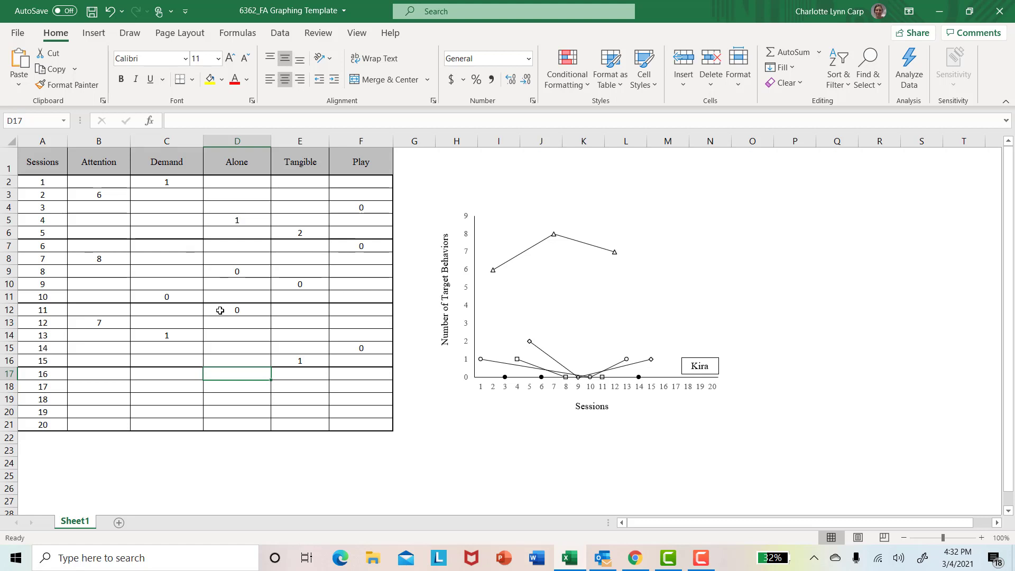
key(Right)
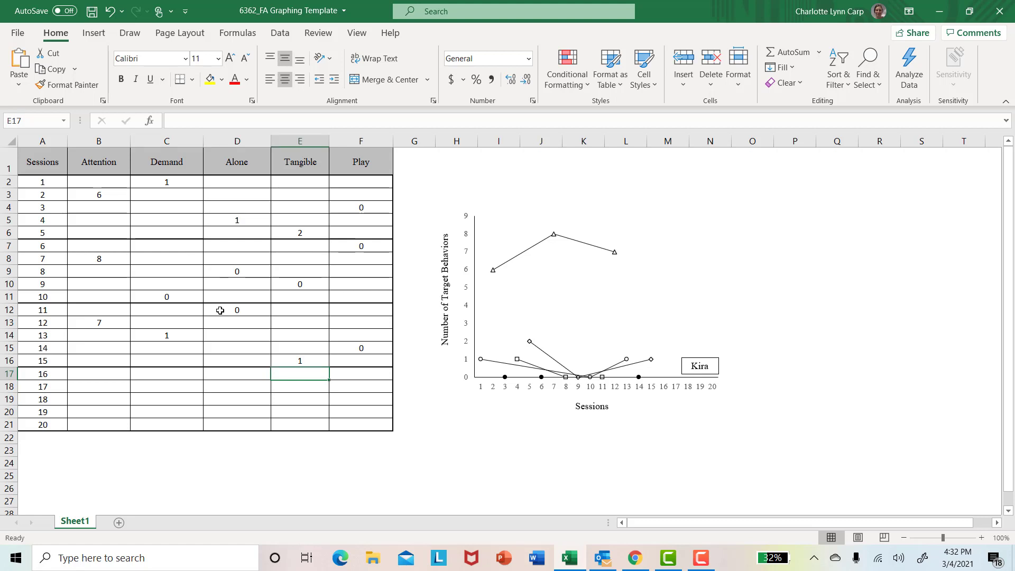
text(1)
key(Return)
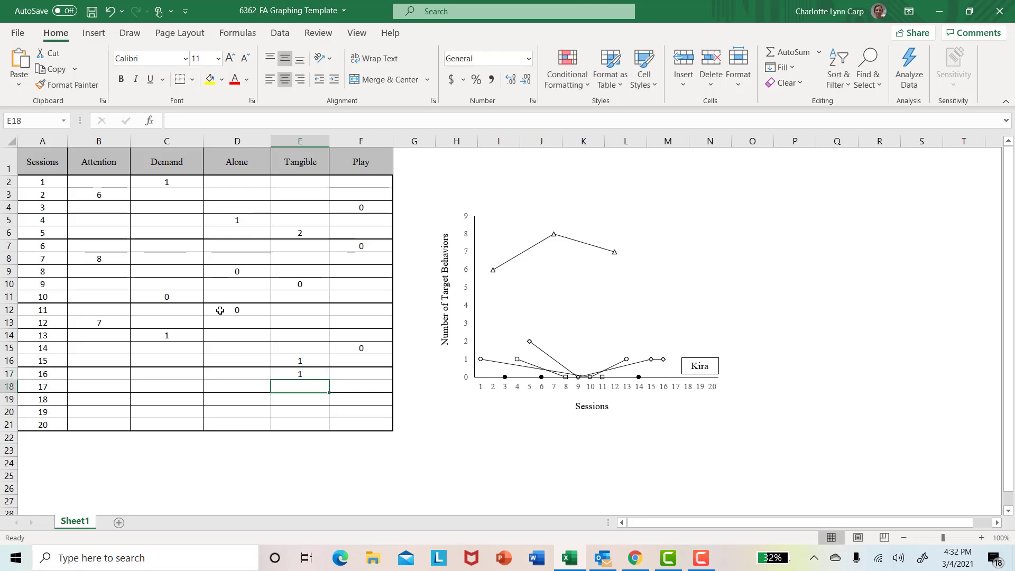
- Enter 2 for session 17 under Demand and 1 for session 18 under Alone
key(Left)
key(Left)
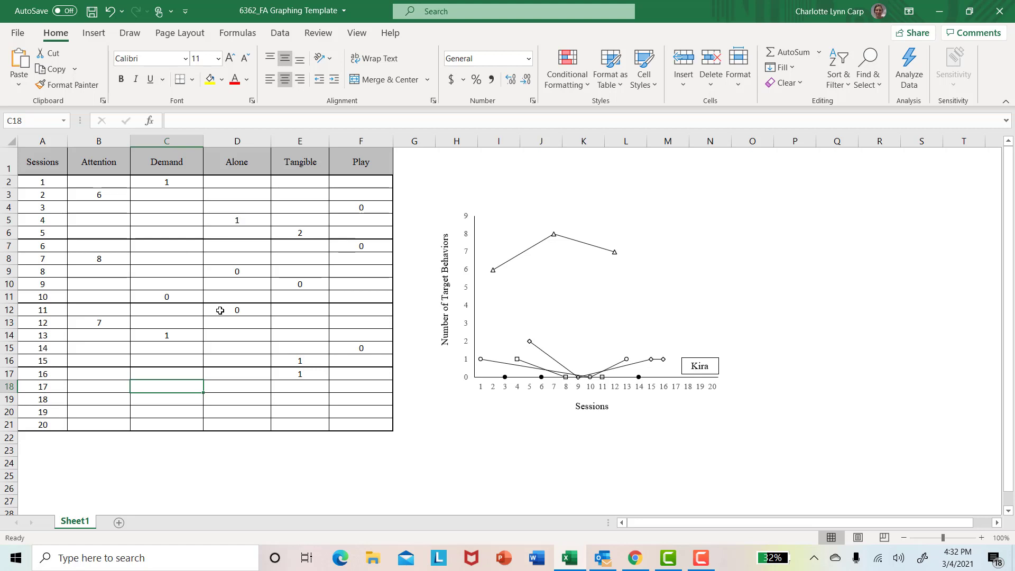
text(2)
key(Return)
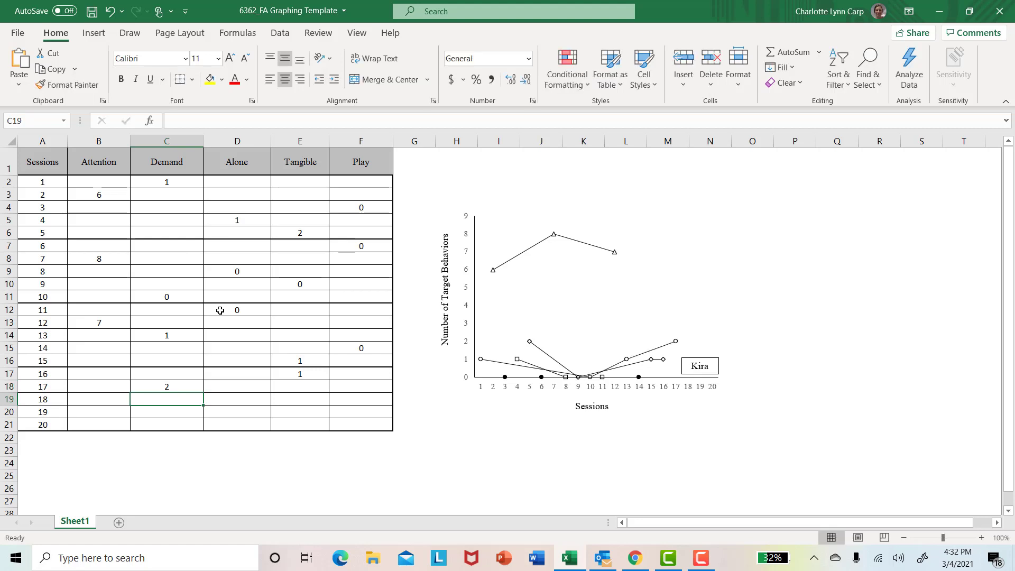
key(Right)
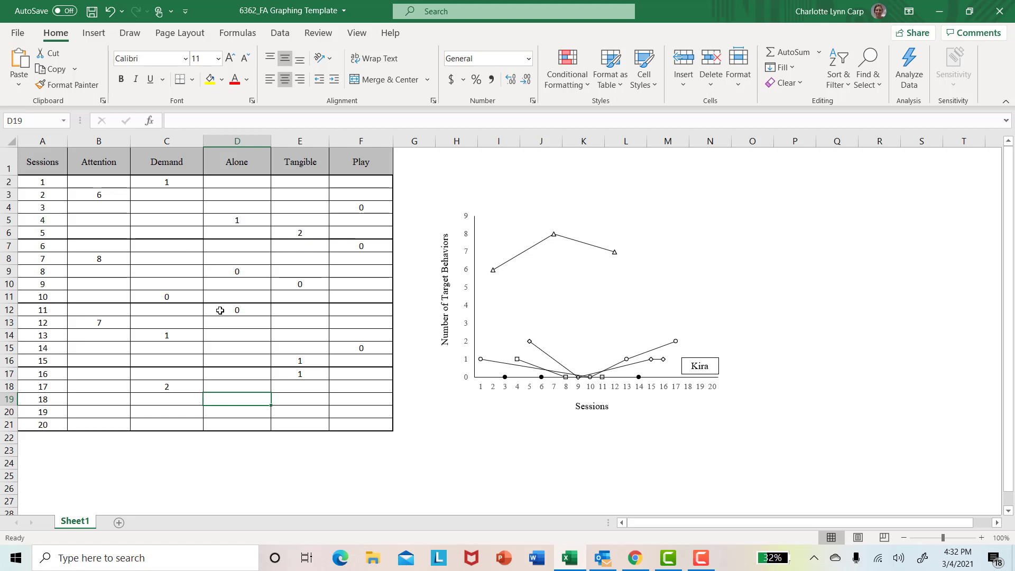
text(1)
key(Right)
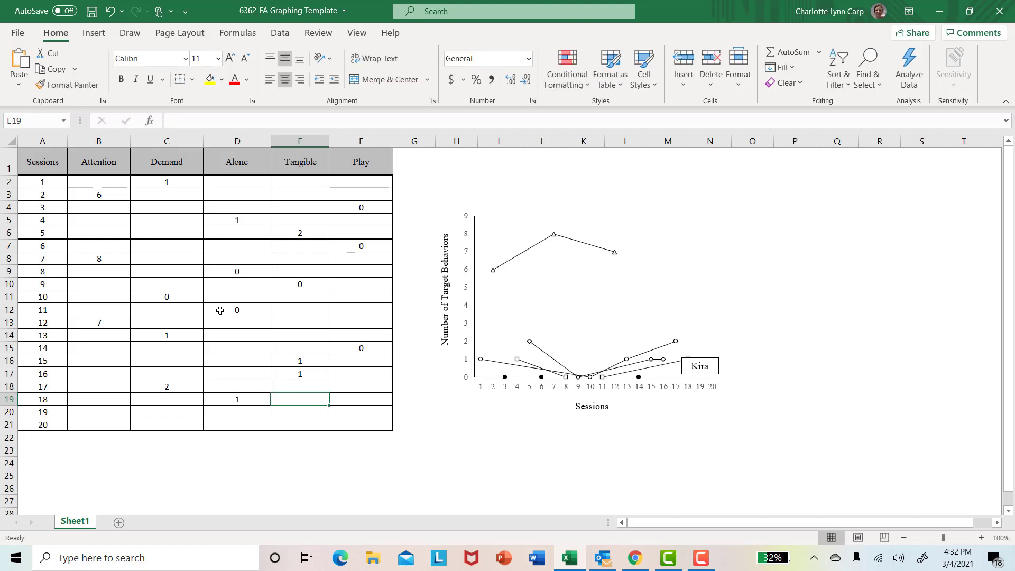
- Record 9 for session 19 in the Attention column
key(Down)
key(Left)
key(Left)
key(Left)
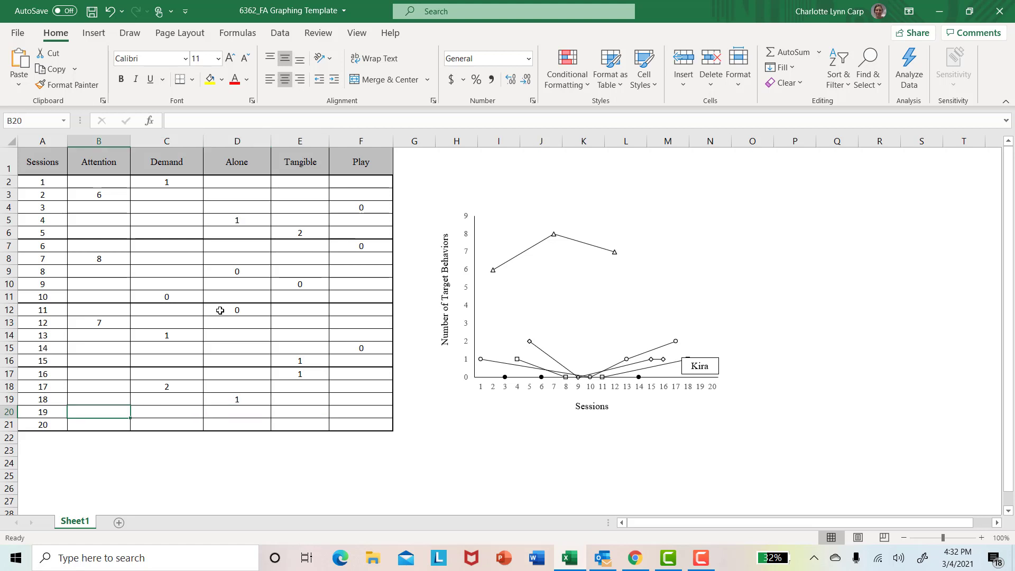
text(9)
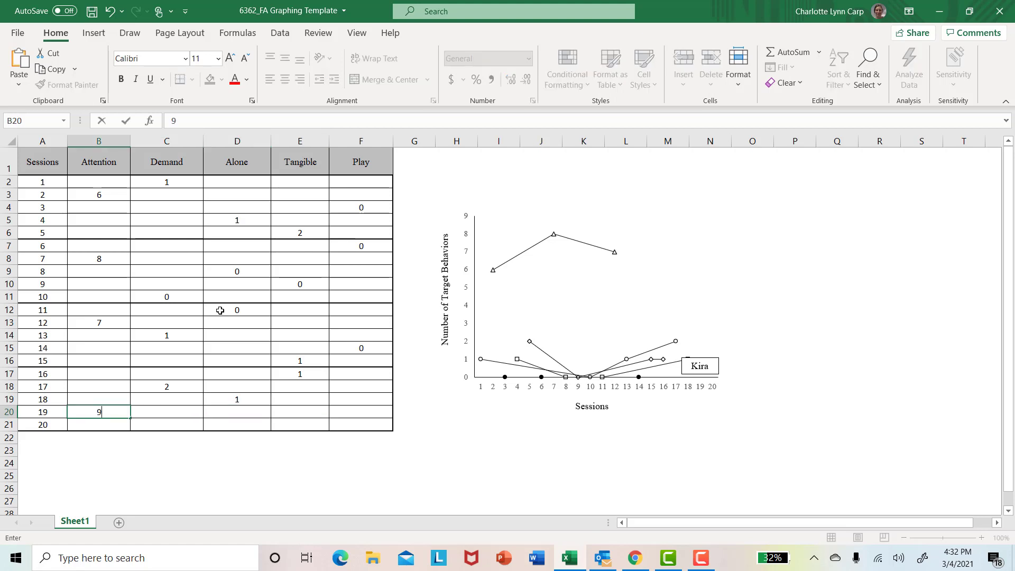
key(Return)
- Record 1 for session 20 in the Play column
key(Right)
key(Right)
key(Right)
key(Right)
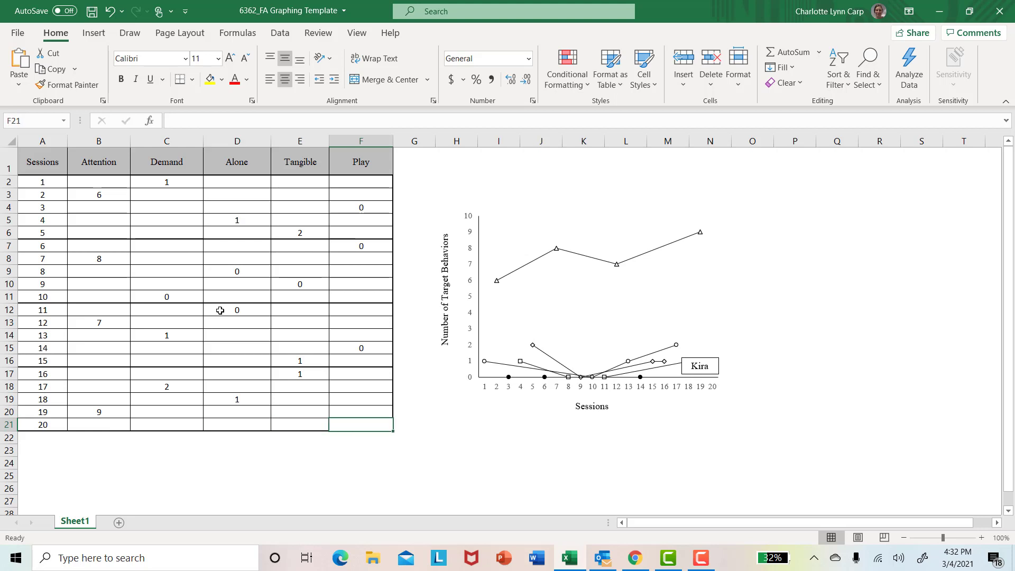
text(1)
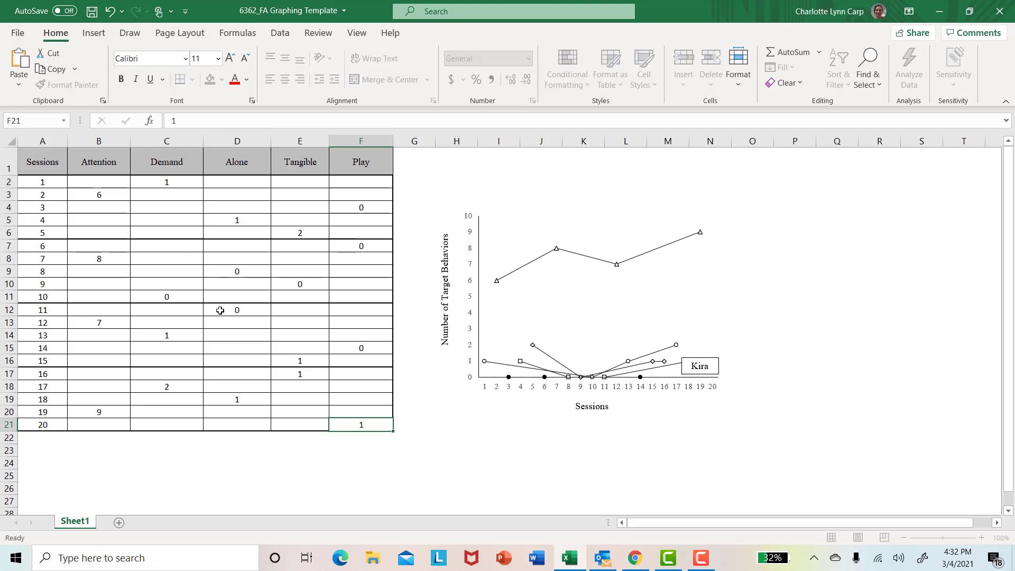
key(Return)
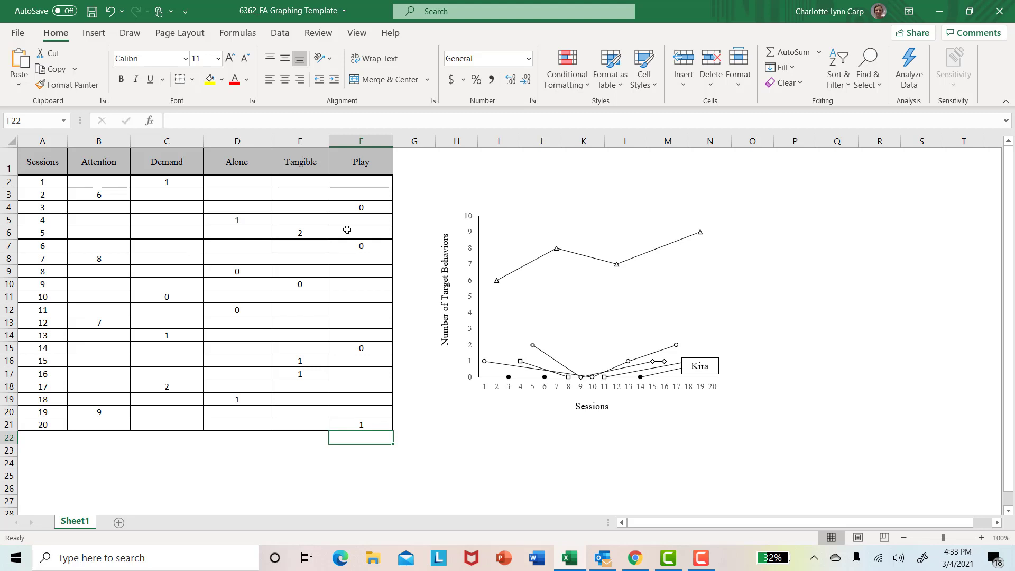
- Move the participant name label on the chart past the end of the session axis, clear of the data points
click(792, 449)
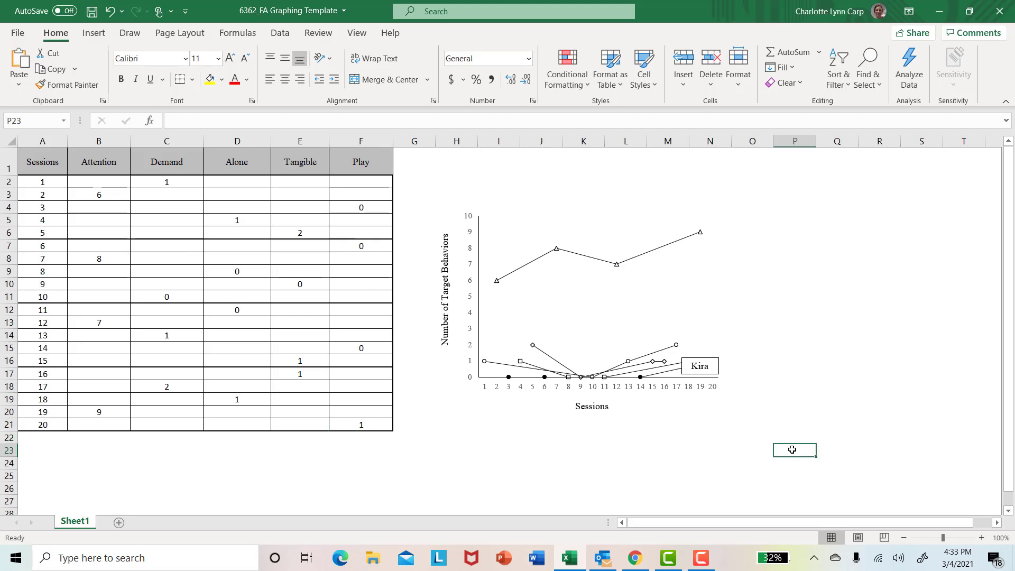
click(713, 362)
drag(713, 360, 751, 359)
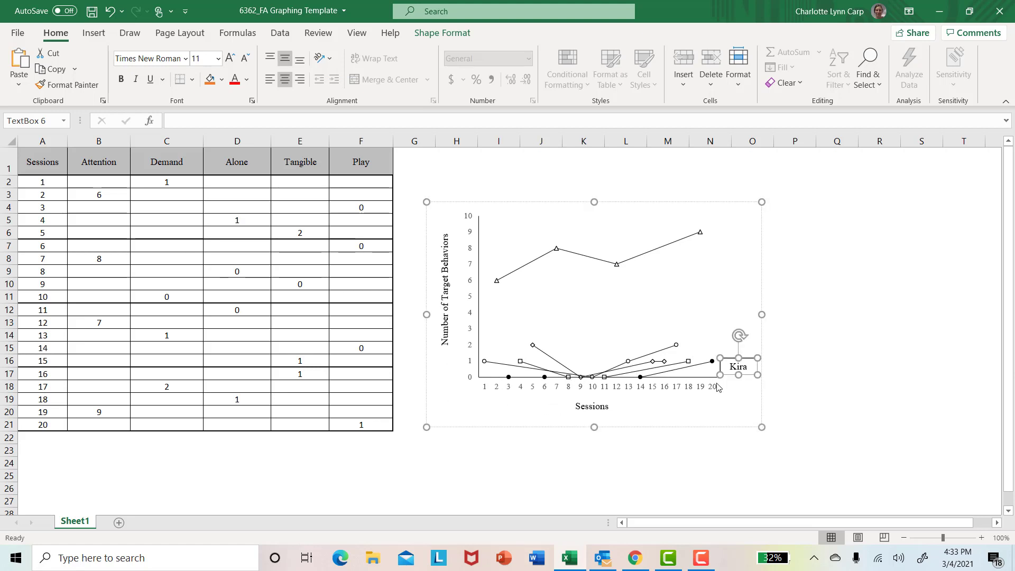
click(863, 338)
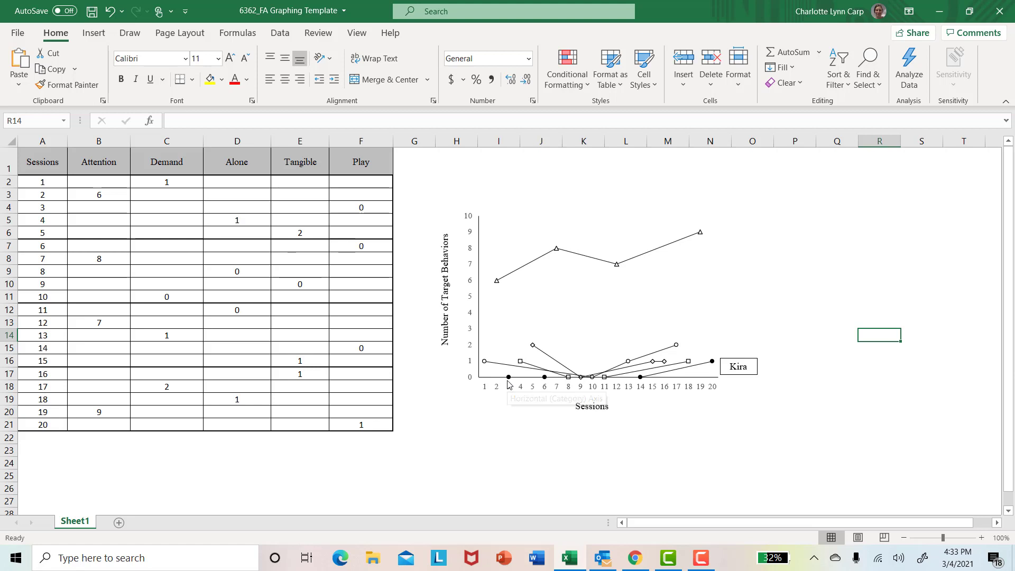
mouse_move(506, 373)
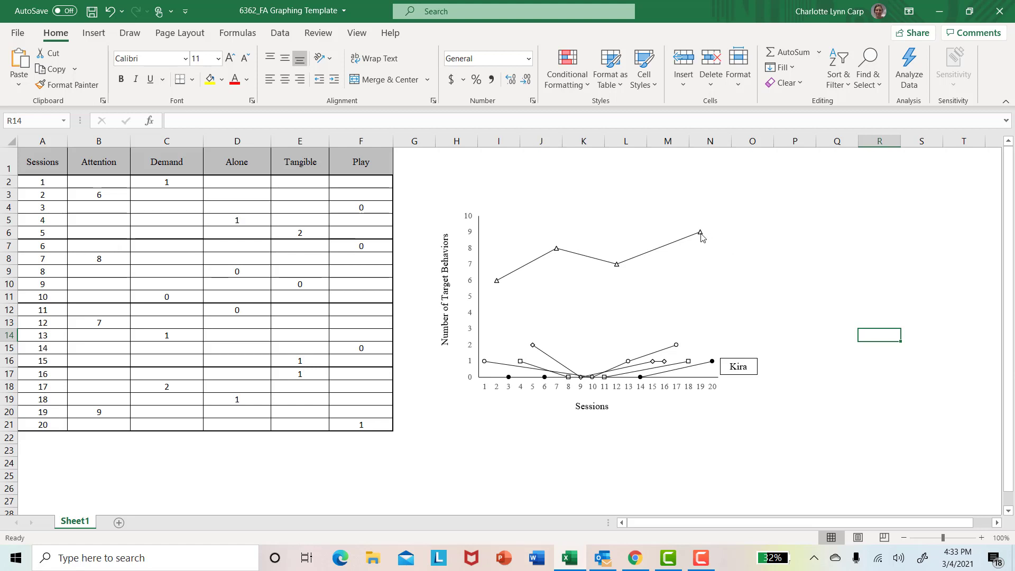
mouse_move(700, 236)
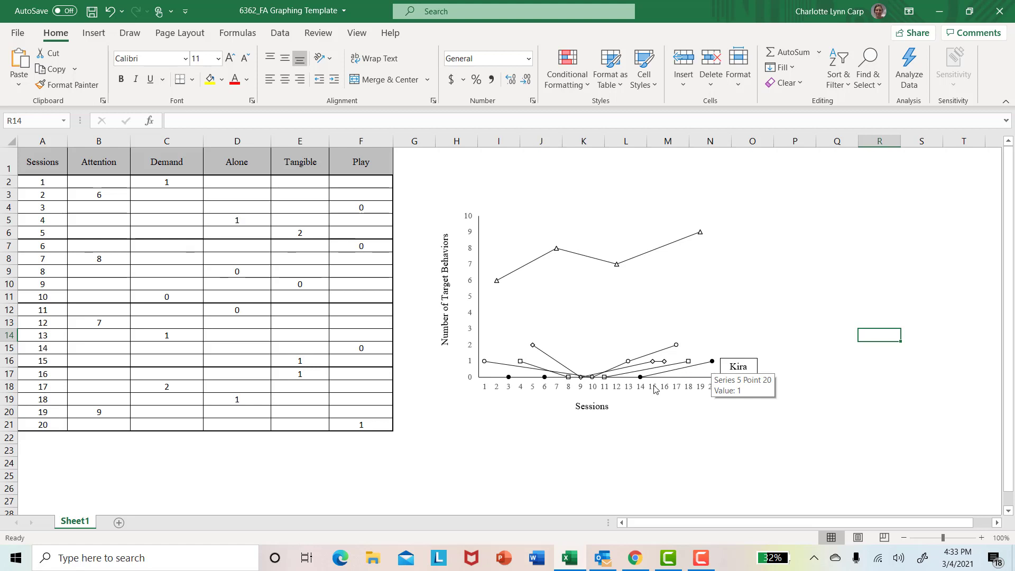
mouse_move(640, 377)
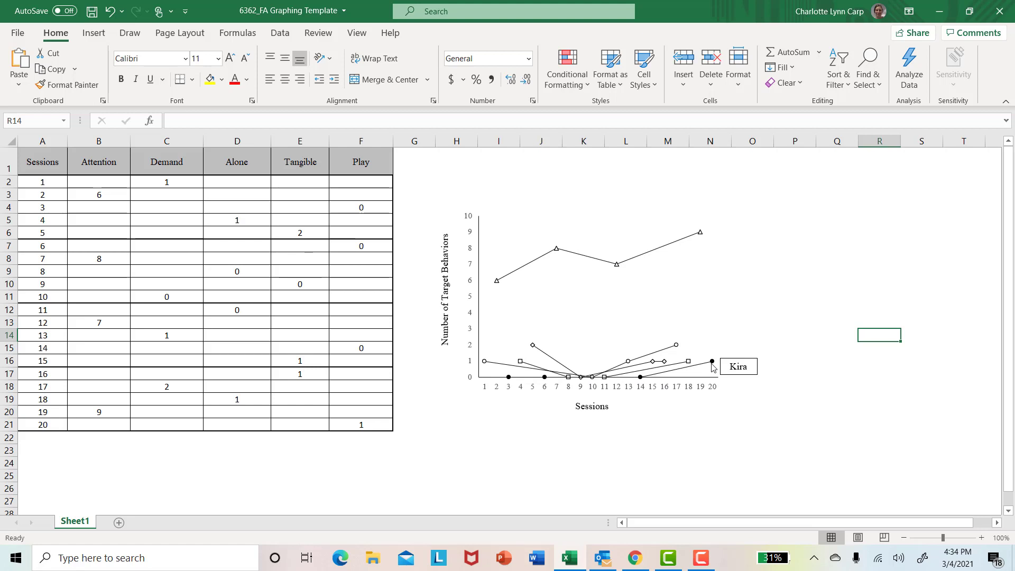
- Change the Demand counts to 10 for session 1 and 8 for session 10
mouse_move(712, 364)
click(184, 181)
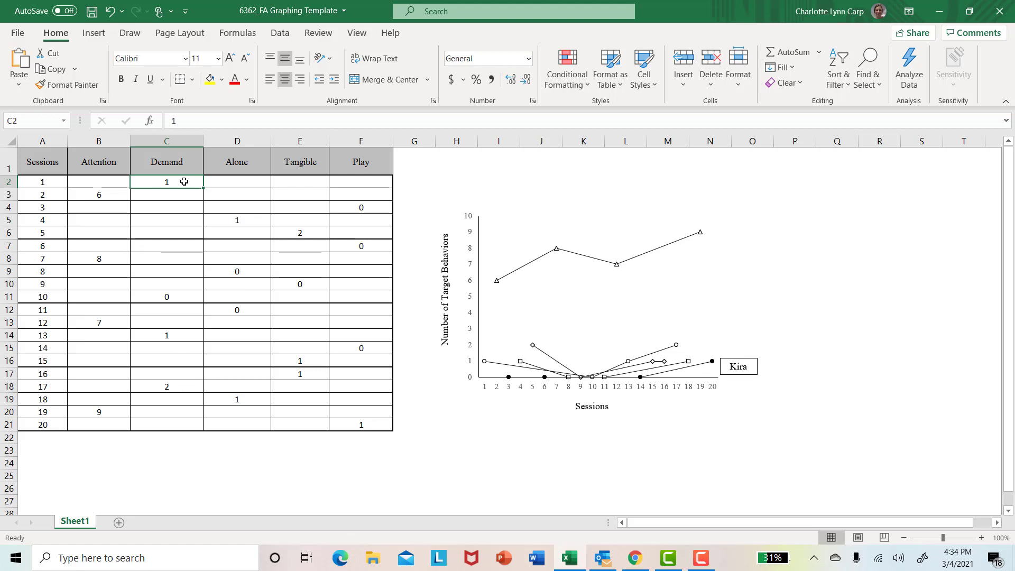
text(10)
key(Return)
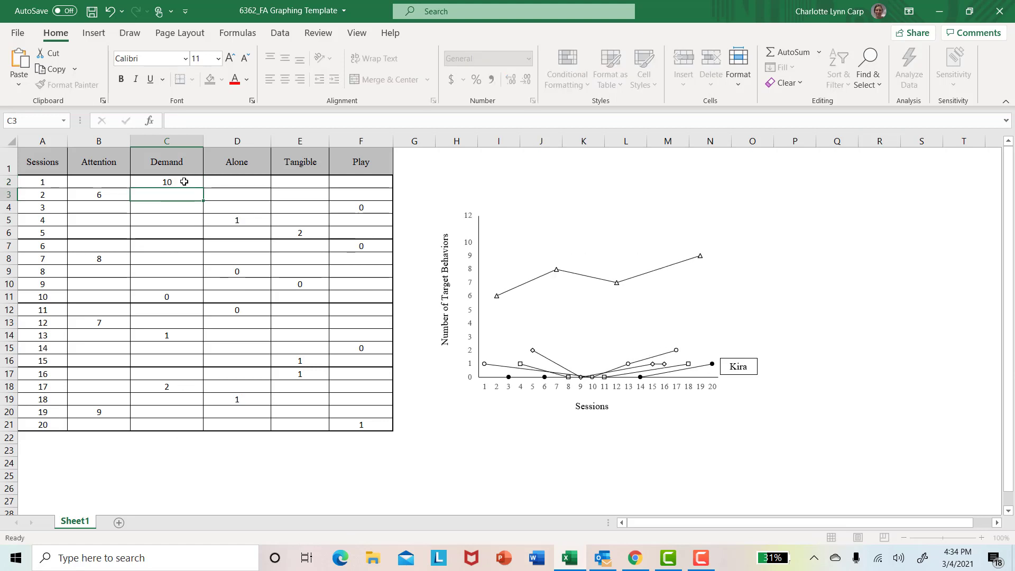
key(Down)
key(Down)
key(Down)
key(Down)
key(Down)
key(Down)
key(Down)
key(Down)
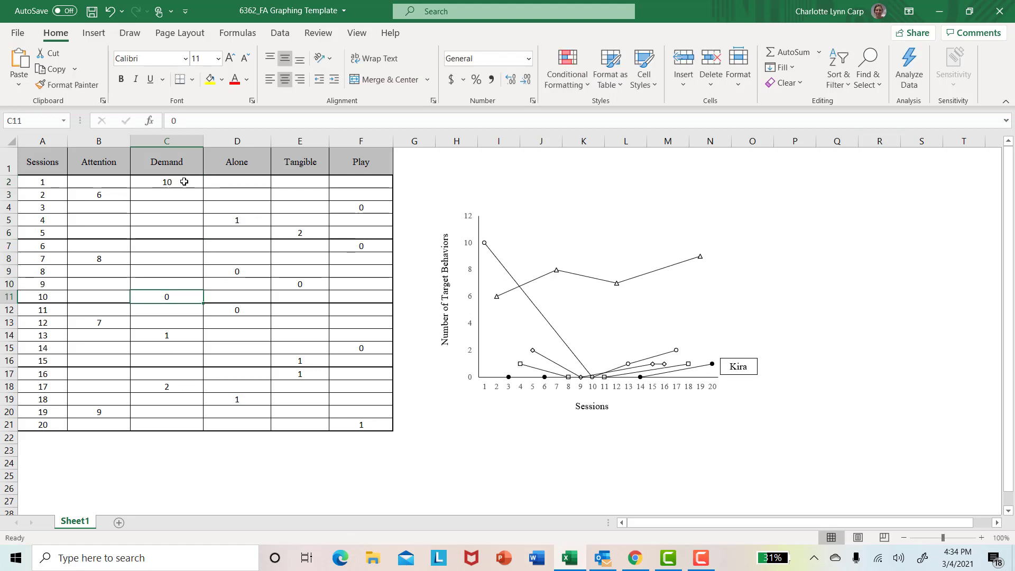
text(8)
key(Return)
- Change the Demand counts to 9 for session 13 and 10 for session 17
key(Down)
key(Down)
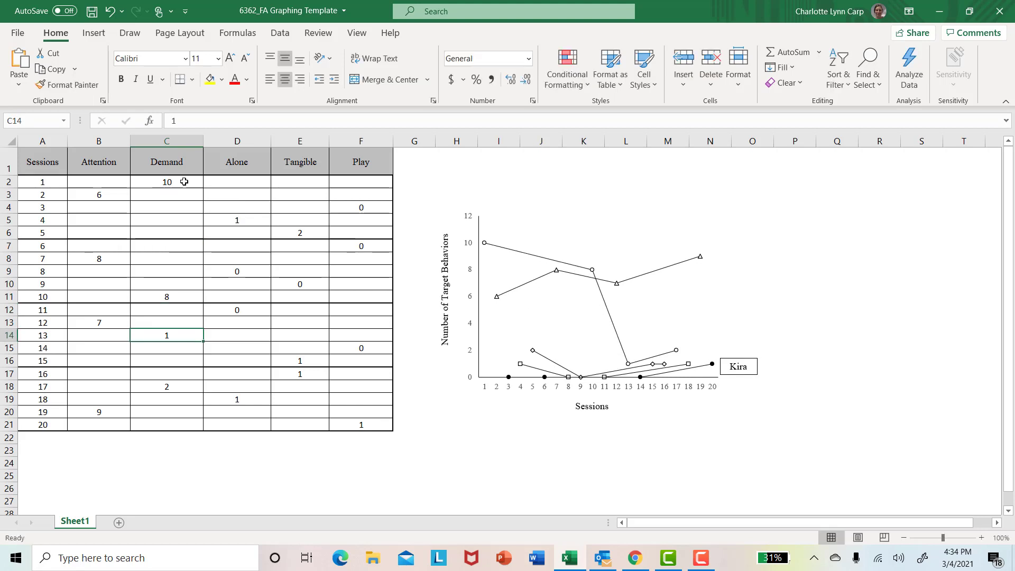
text(9)
key(Return)
key(Down)
key(Down)
key(Down)
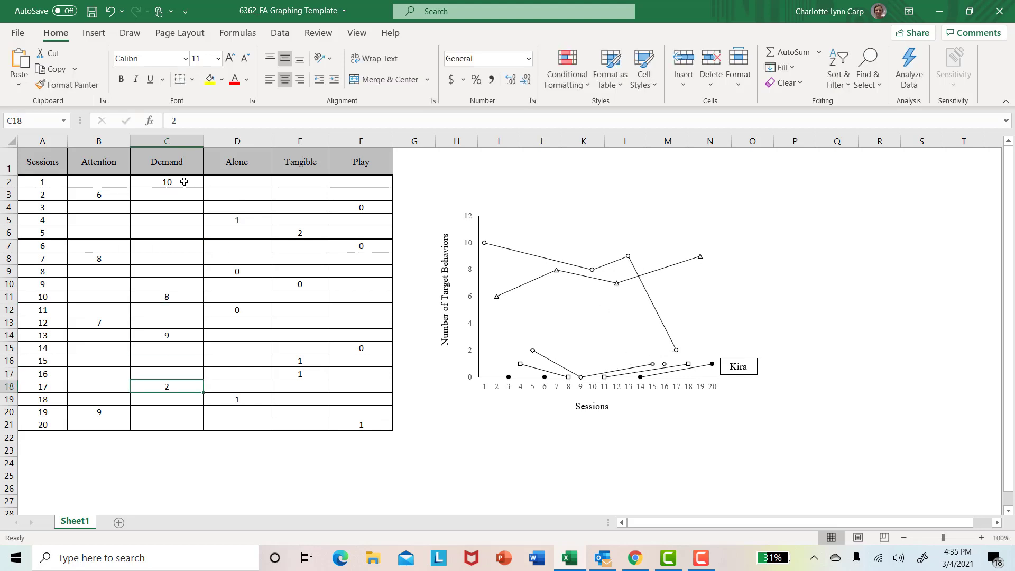
text(10)
key(Return)
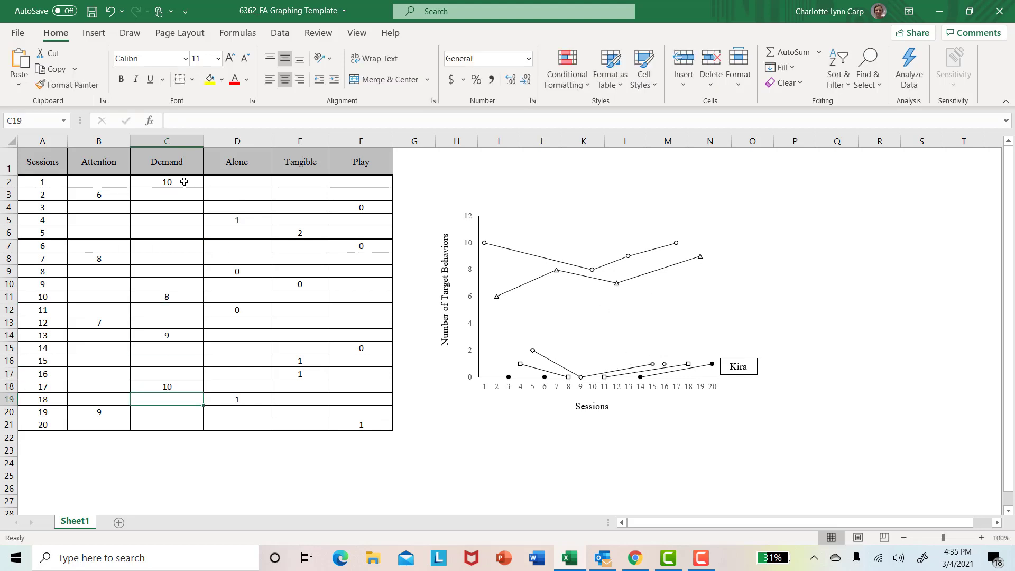
- Change the Attention counts to 1 for session 2 and 0 for session 7
click(111, 194)
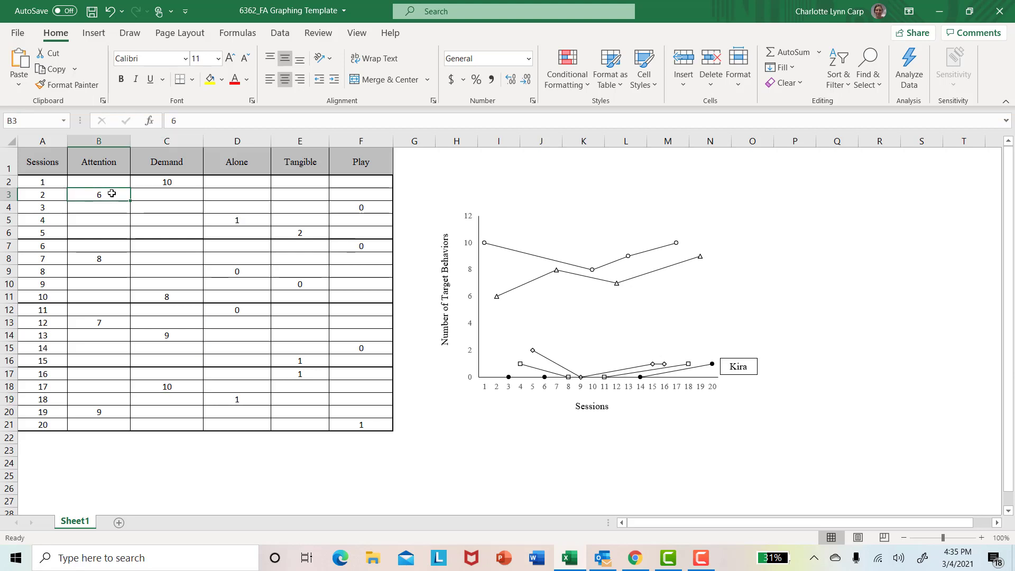
text(1)
key(Return)
key(Down)
key(Down)
key(Down)
key(Down)
text(0)
key(Return)
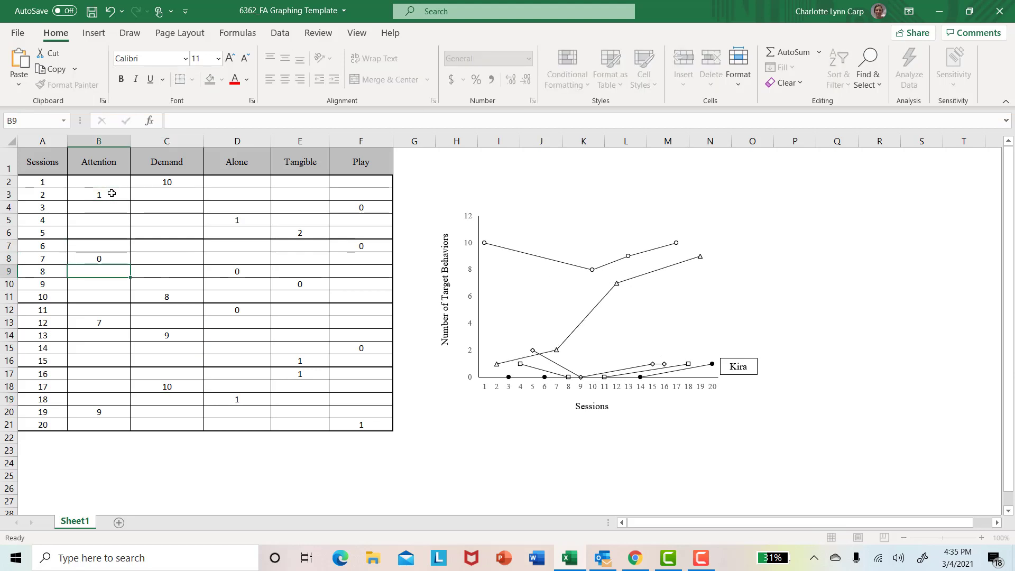
- Change the Attention counts to 1 for session 12 and 1 for session 19
key(Down)
key(Down)
key(Down)
key(Down)
text(1)
key(Return)
key(Down)
key(Down)
key(Down)
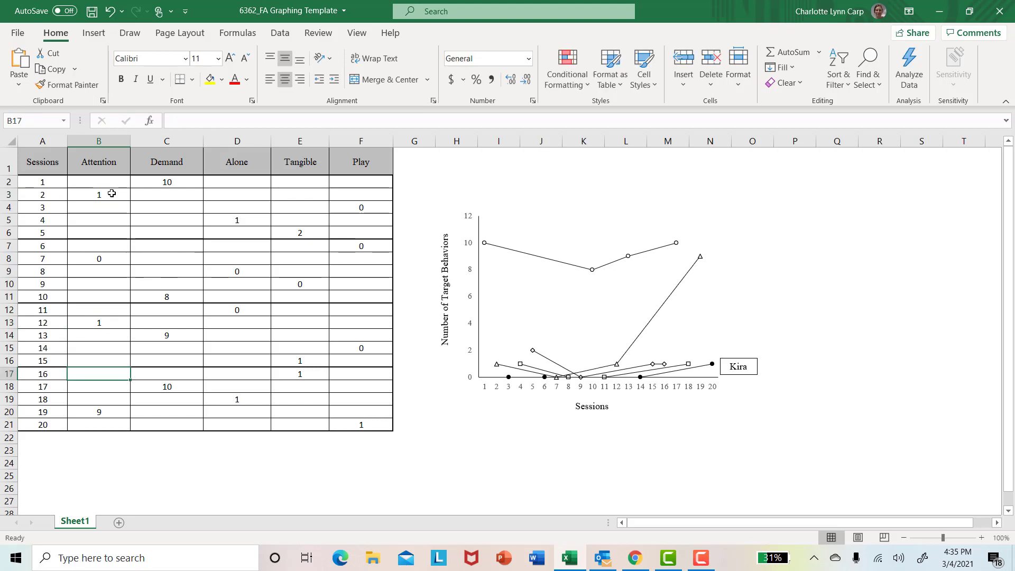
key(Down)
key(Down)
key(Down)
text(1)
key(Return)
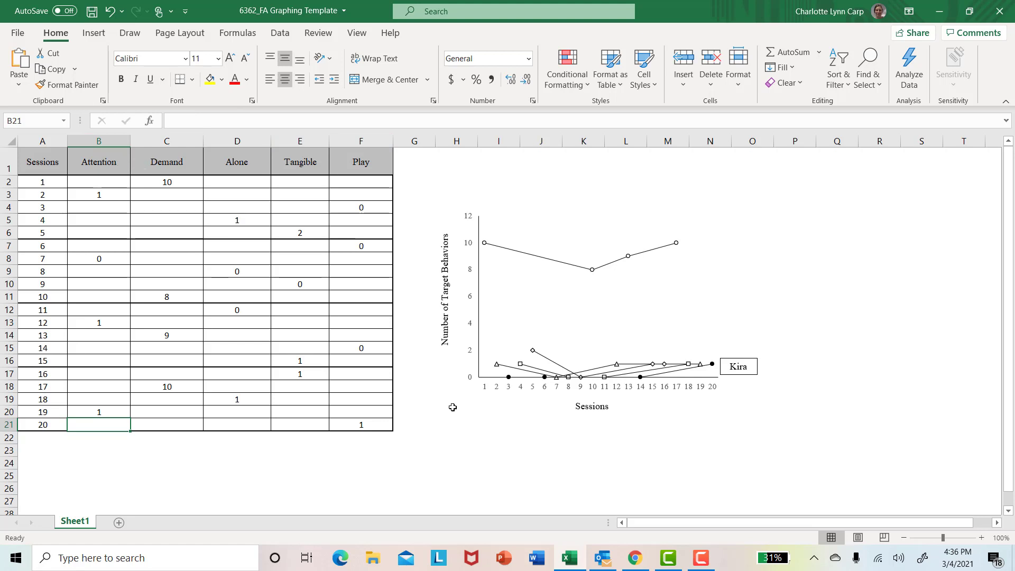
click(472, 475)
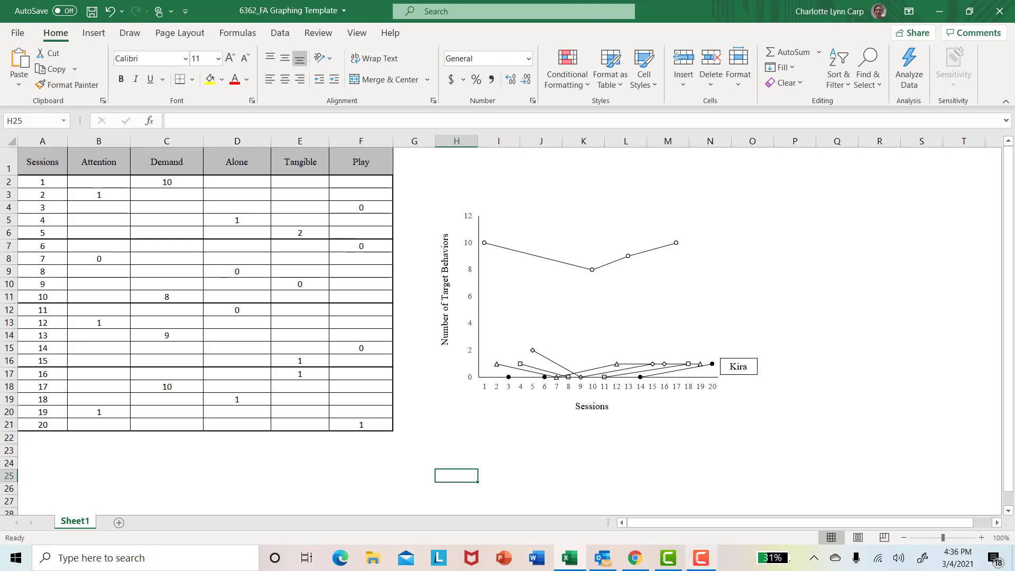
click(695, 566)
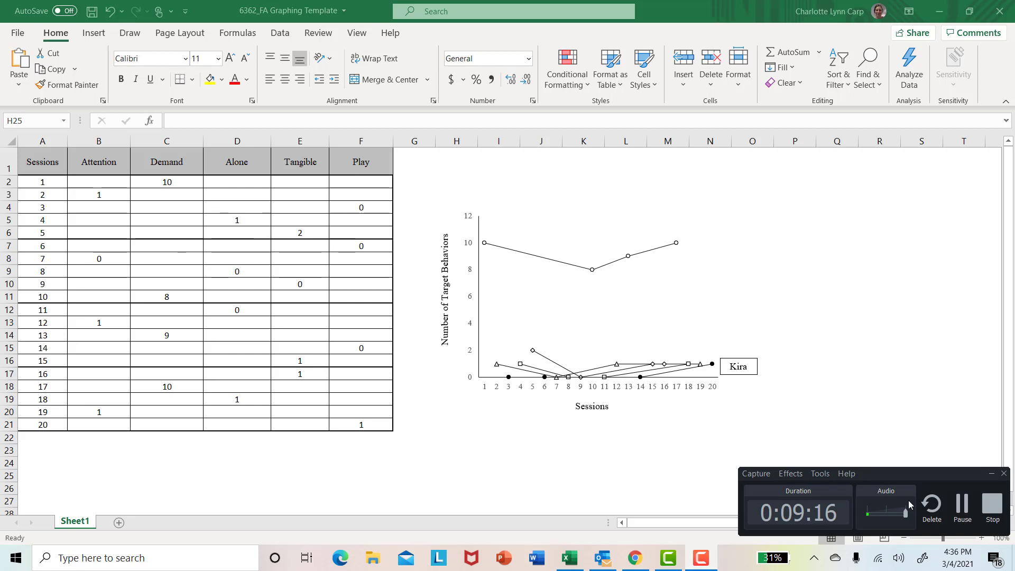
click(957, 507)
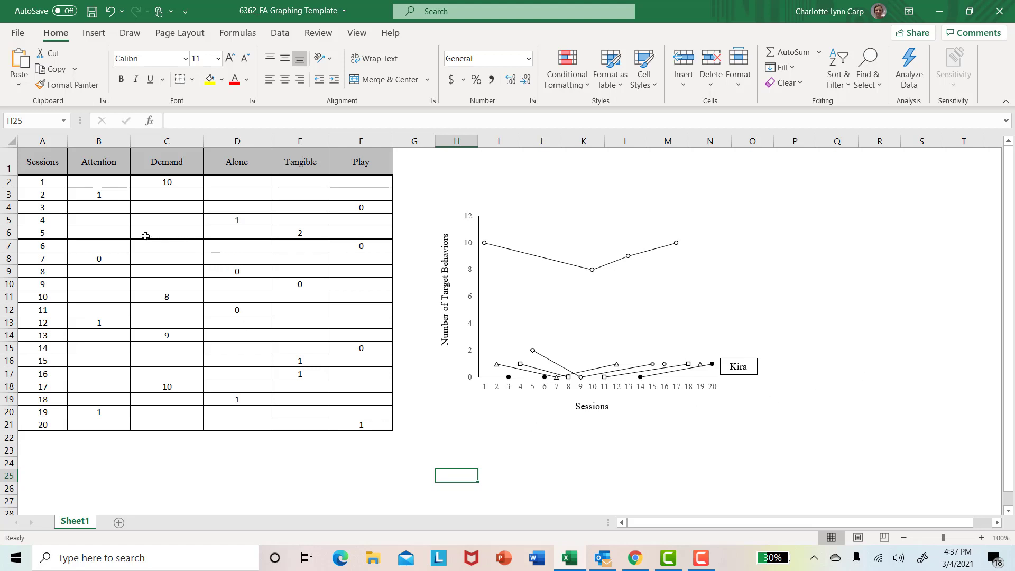
- Clear all counts in B2:F21, covering the Attention to Play columns for sessions 1 to 20
drag(104, 187, 381, 430)
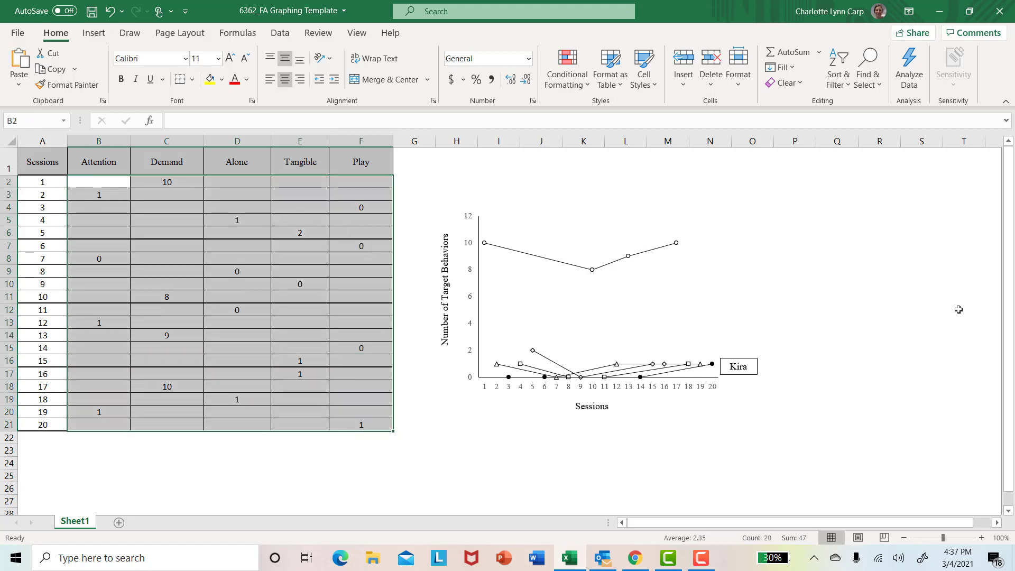
key(Delete)
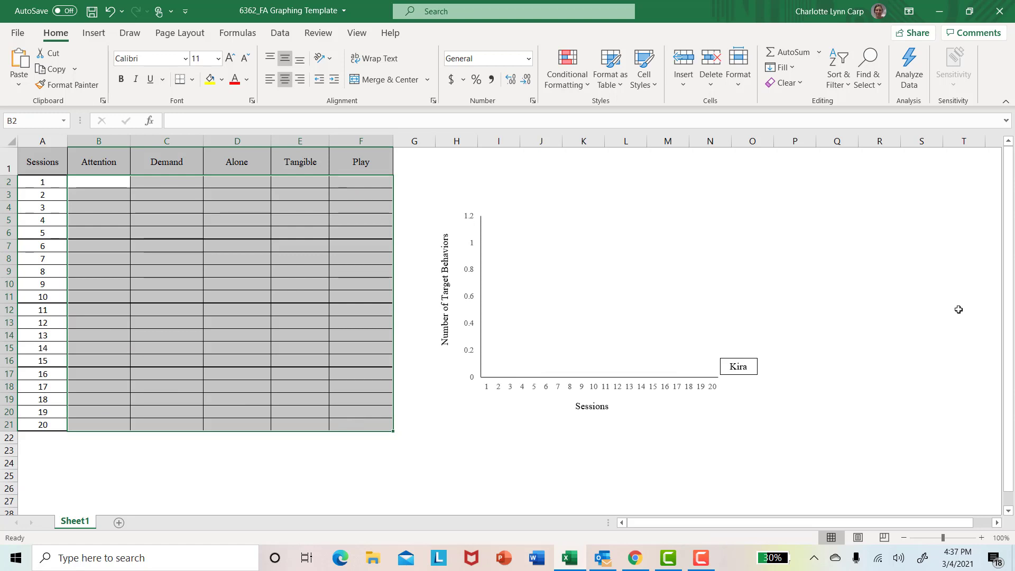
click(892, 396)
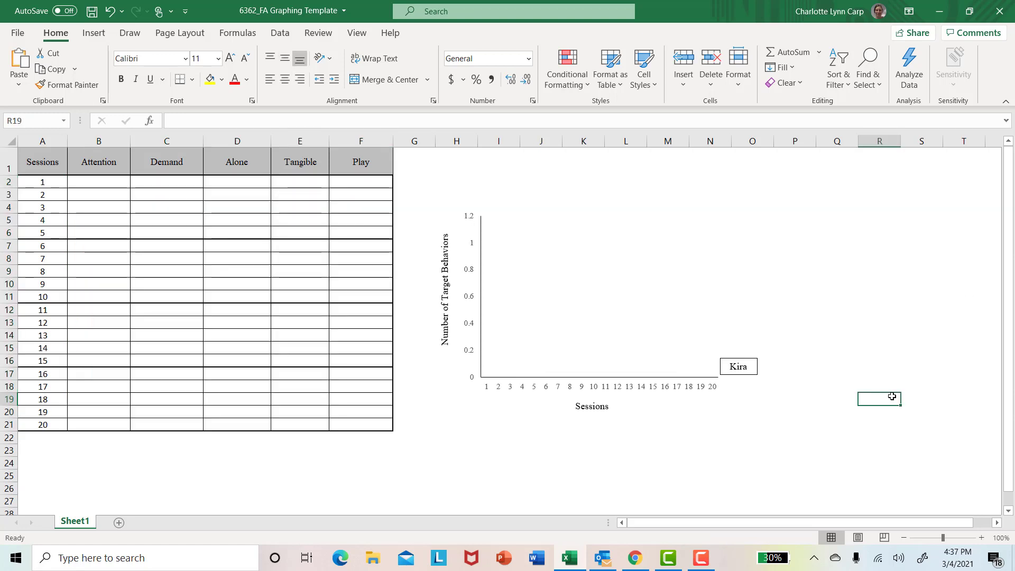